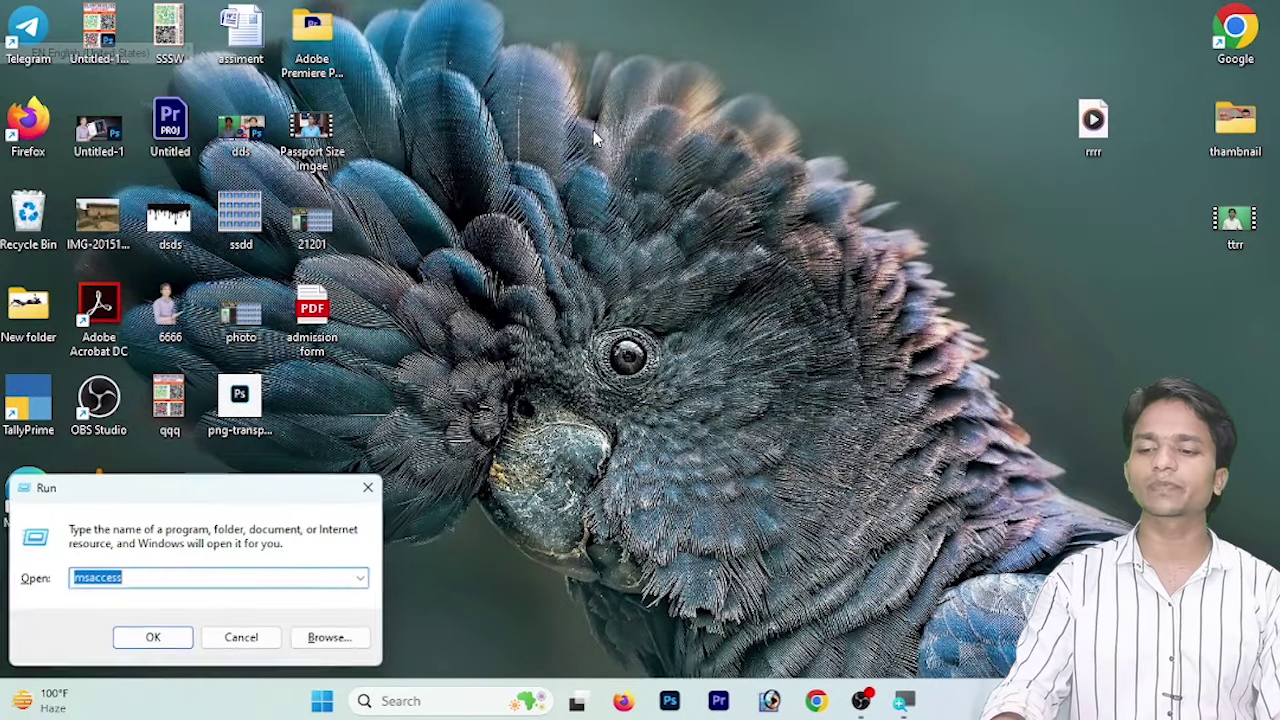
- Launch Microsoft Access 2007 with the msaccess Run command
key("Return")
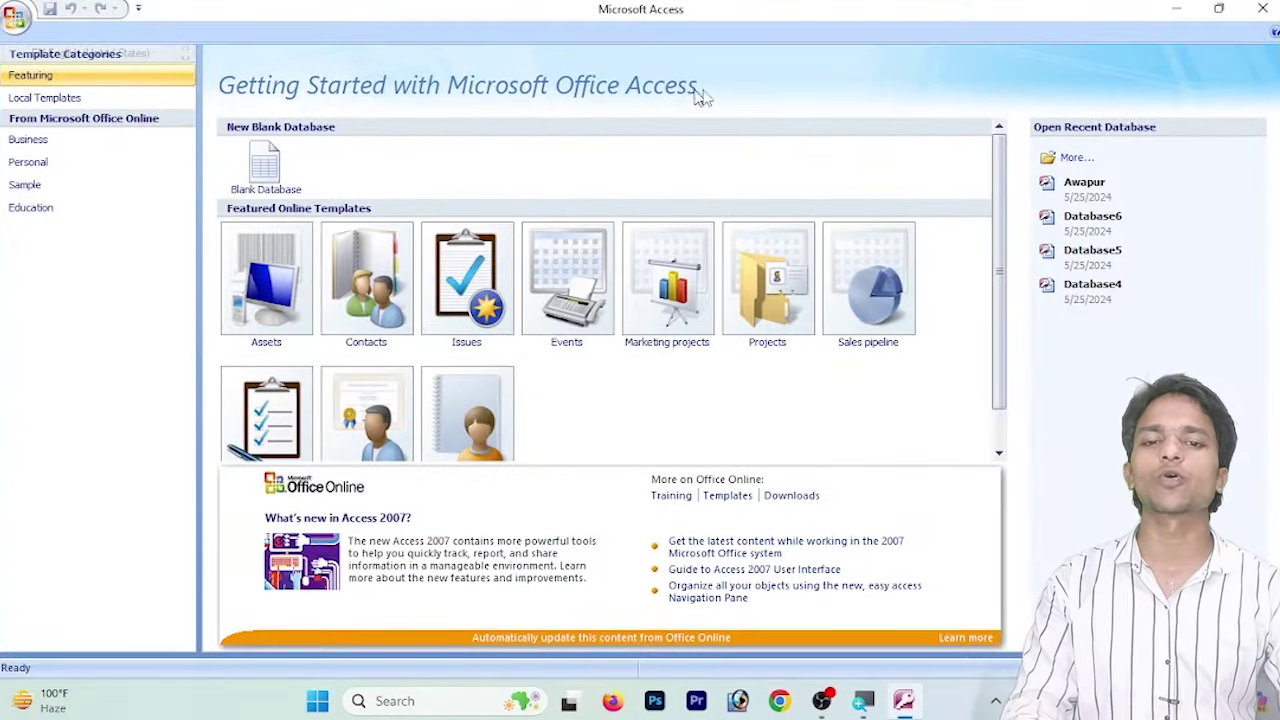
- Create blank database Database7 and open Table1 in Design View, saving it as Table1
left_click(273, 178)
left_click(1060, 533)
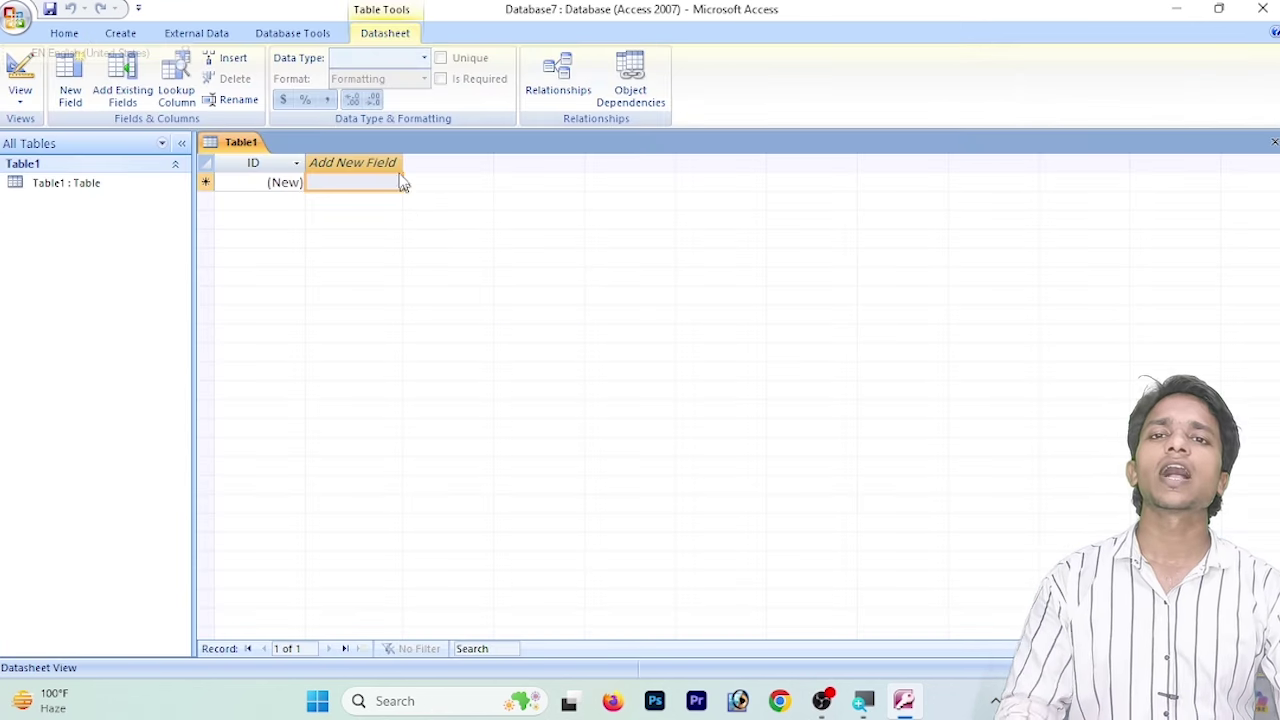
left_click(20, 100)
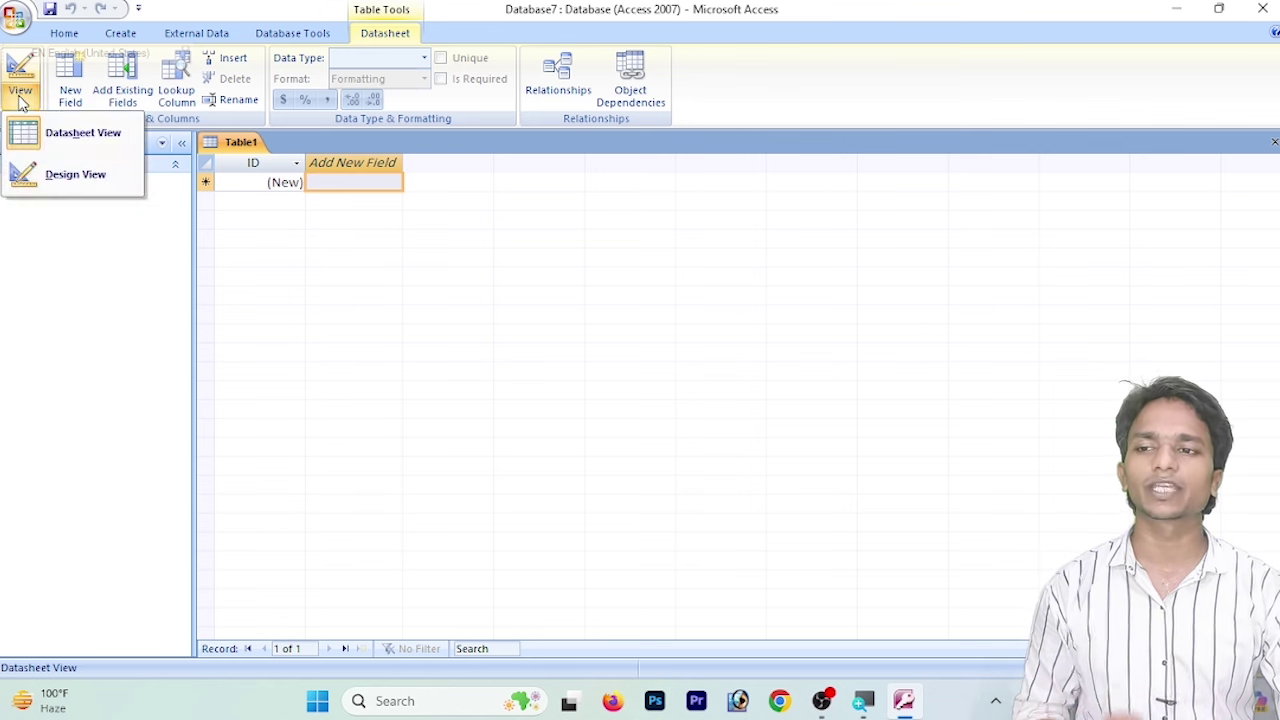
left_click(56, 180)
left_click(645, 272)
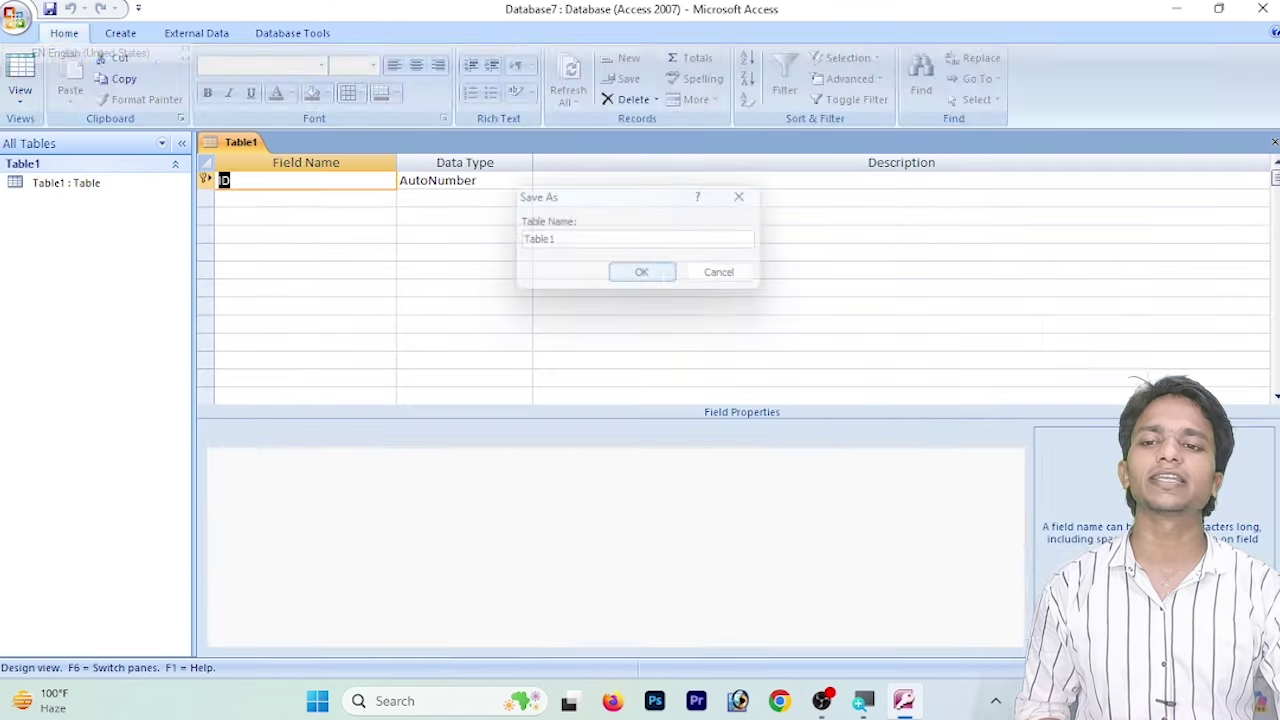
key("F2")
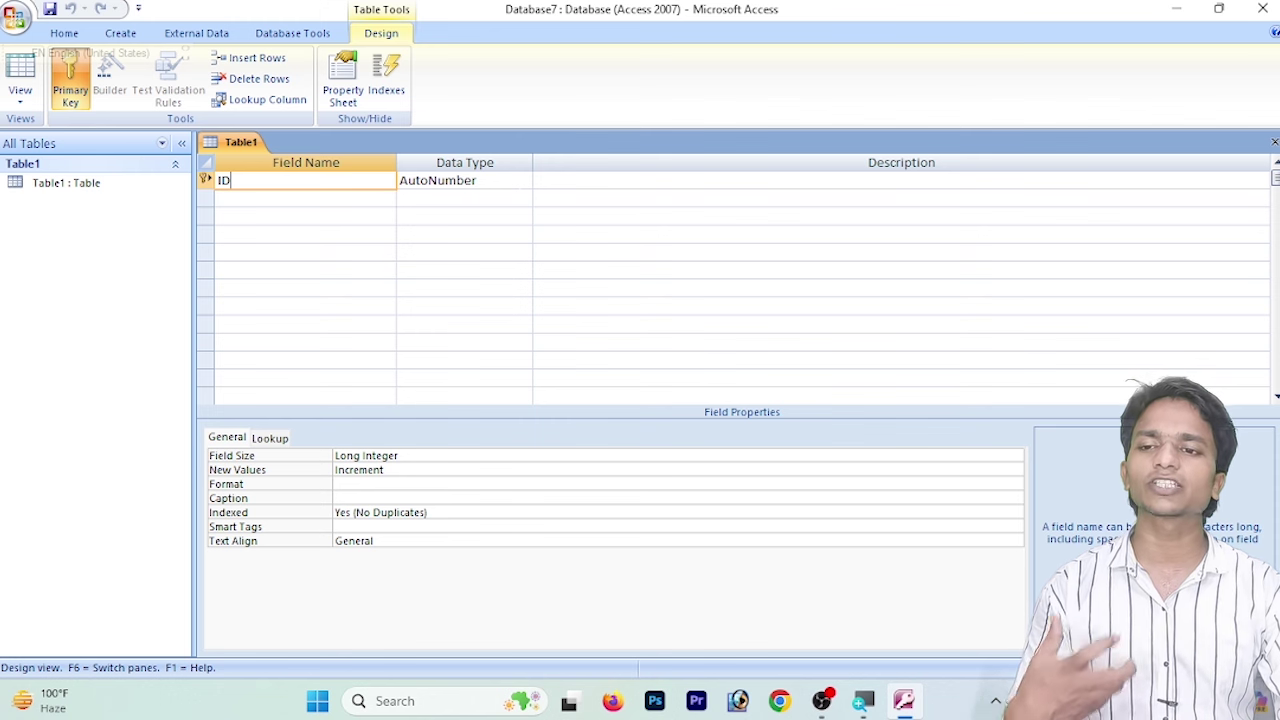
- Keep ID as AutoNumber and add a Text field named Name despite the reserved-word warning
left_click(522, 182)
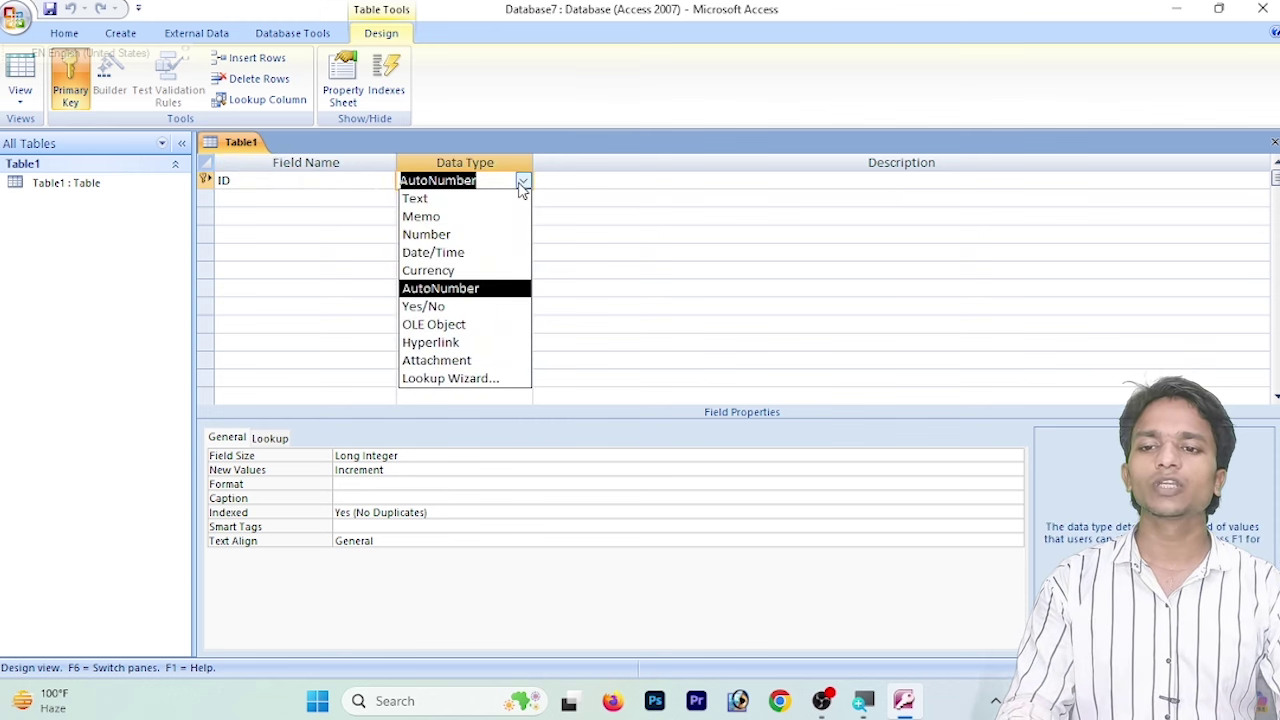
key("Return")
key("Return")
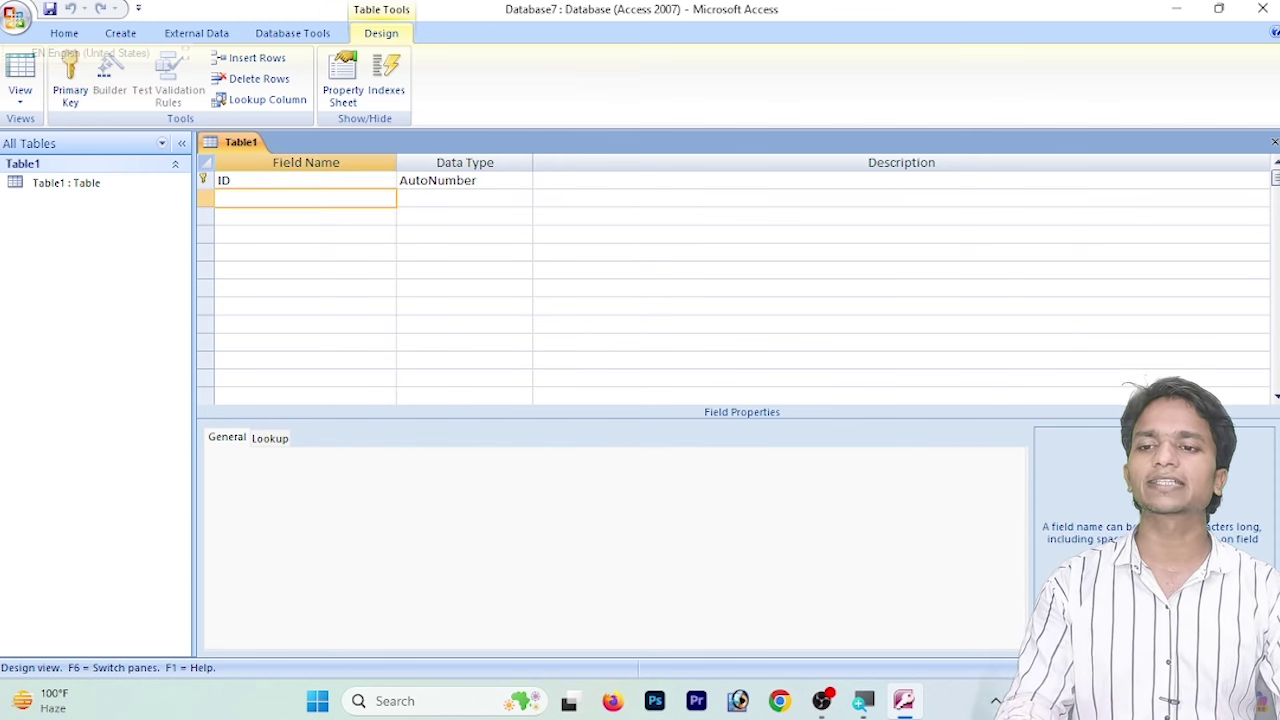
type("Name")
key("Return")
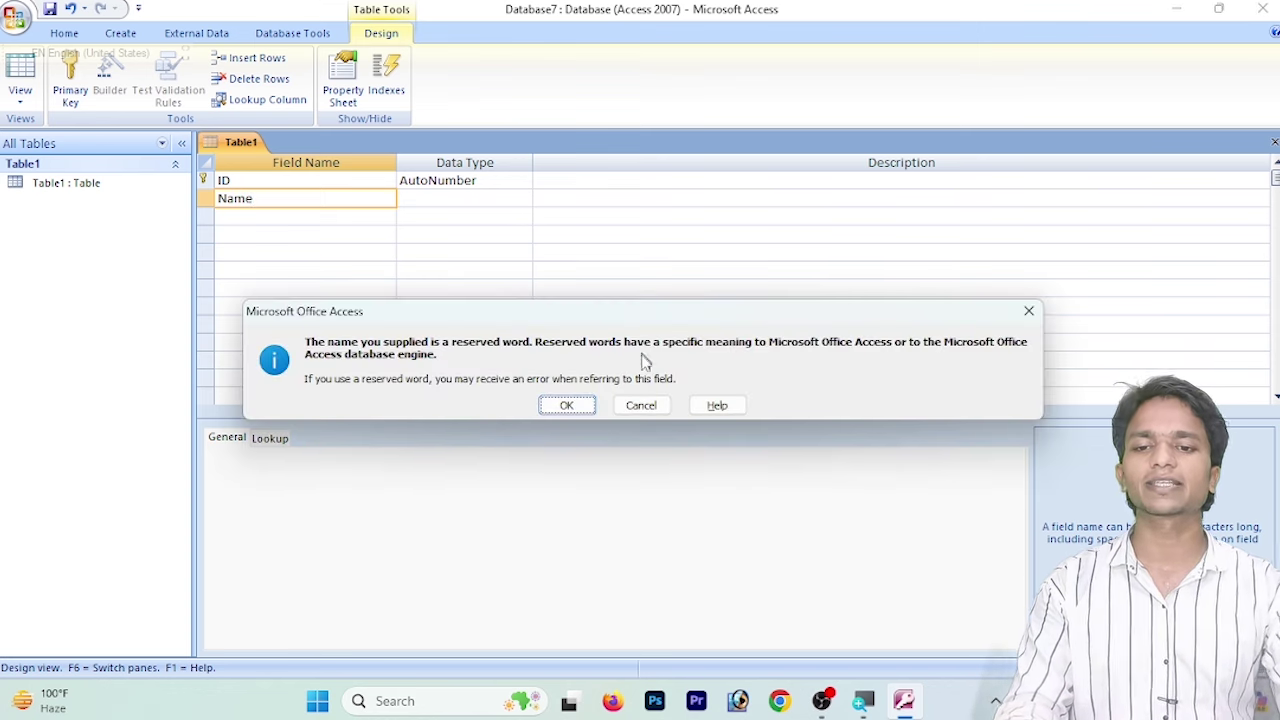
left_click(641, 407)
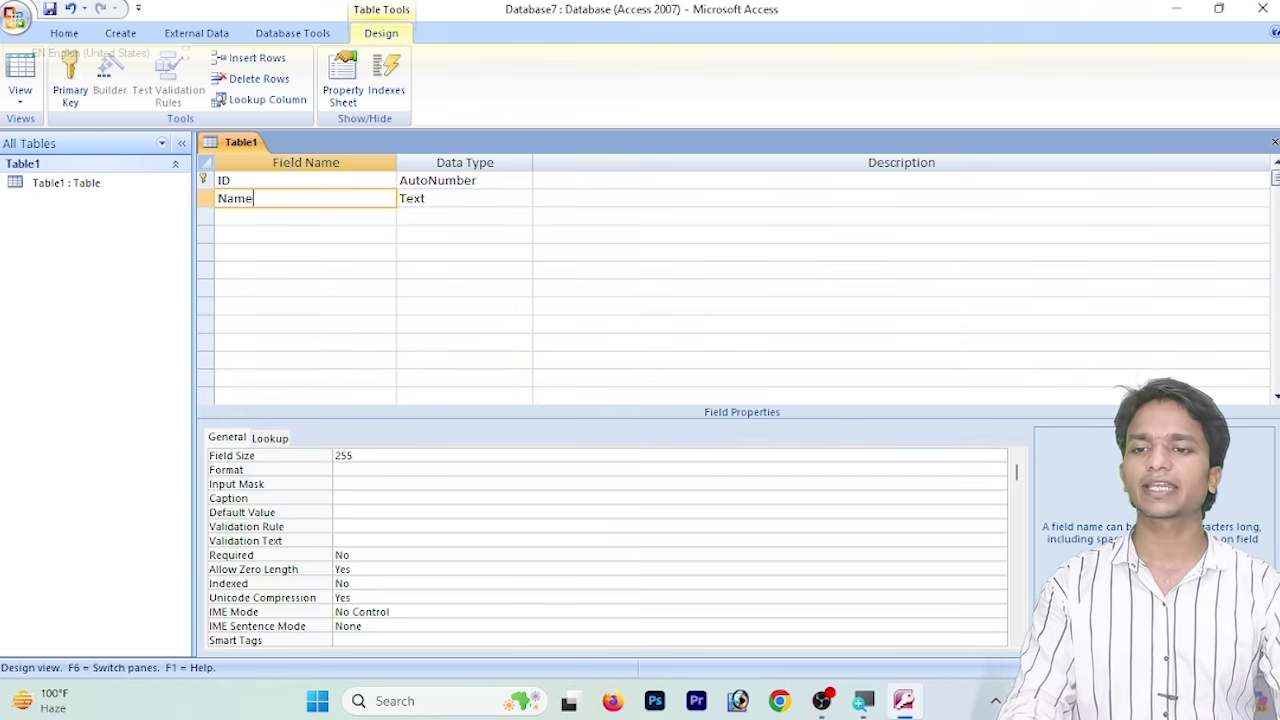
key("Return")
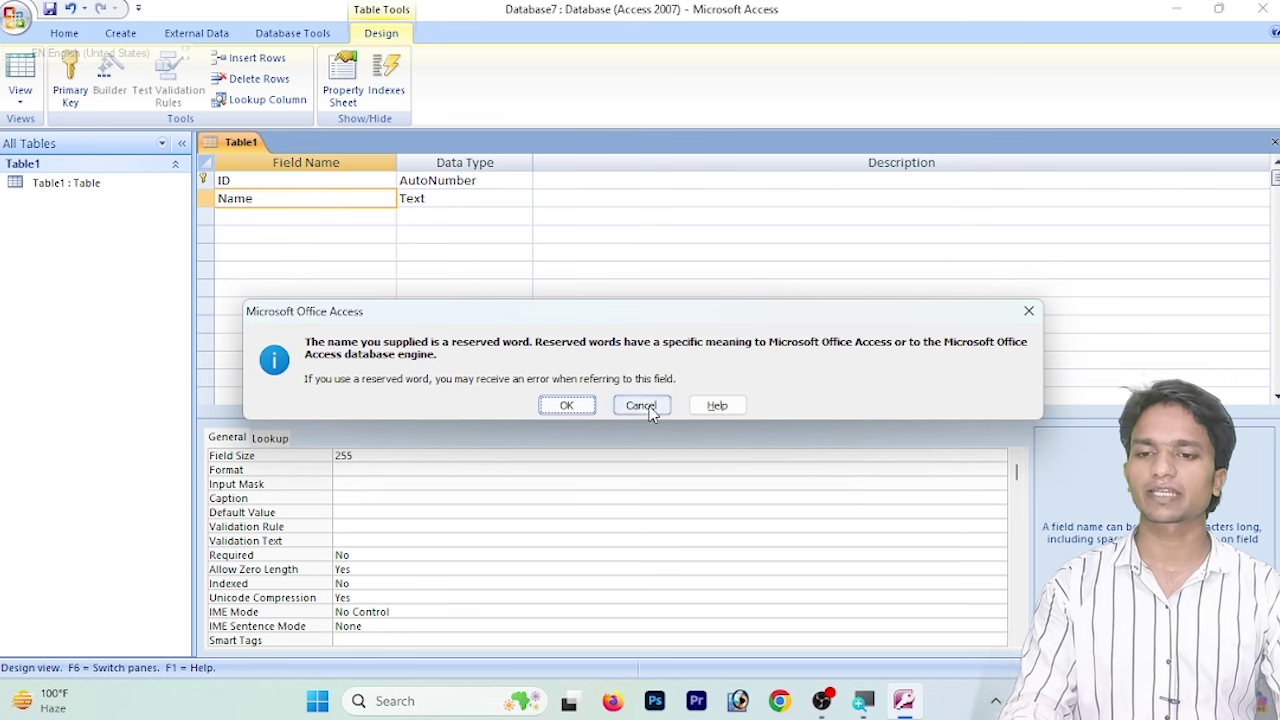
left_click(567, 405)
left_click(523, 199)
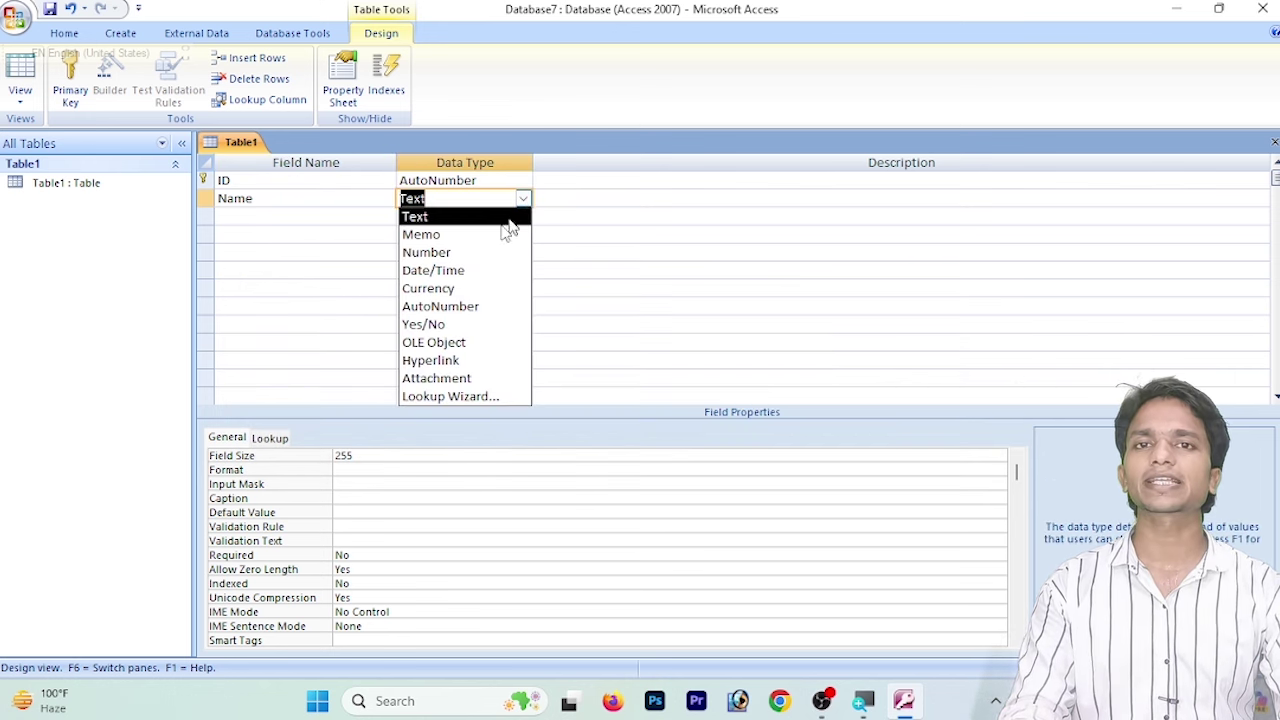
left_click(494, 218)
key("Return")
key("Return")
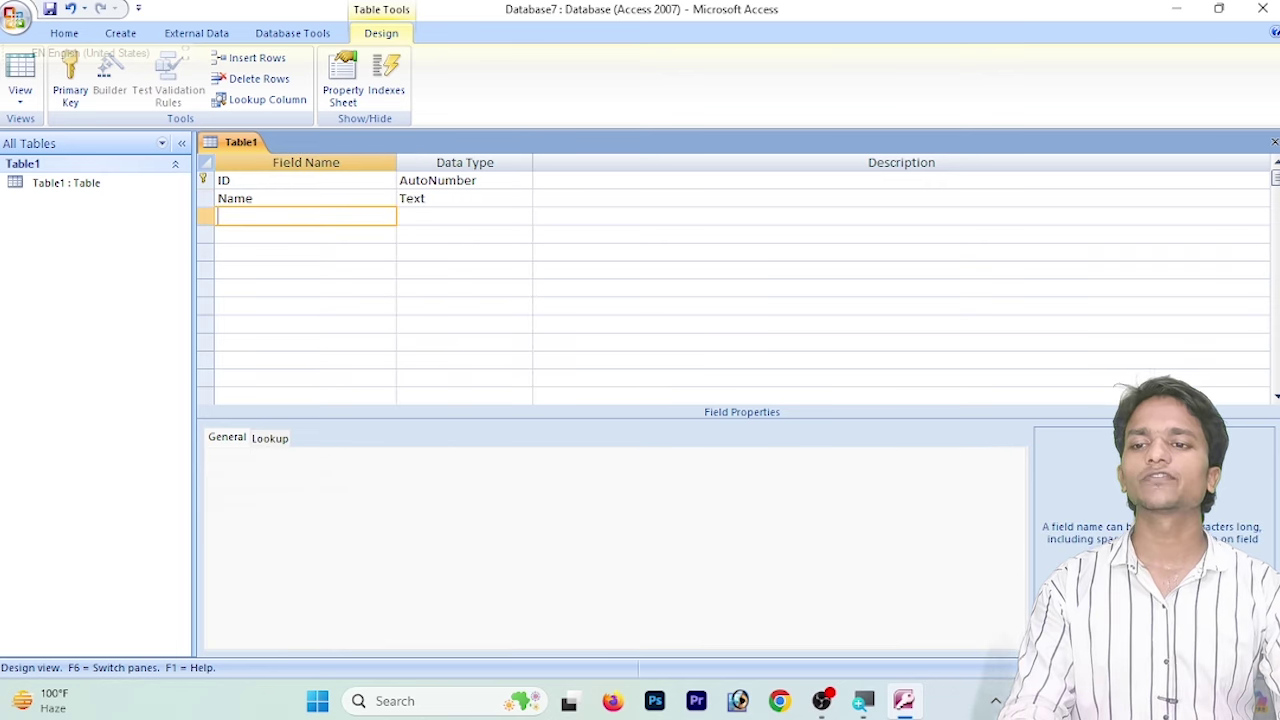
- Add Salary and Expenses fields, both with the Number data type
type("Salary")
key("Return")
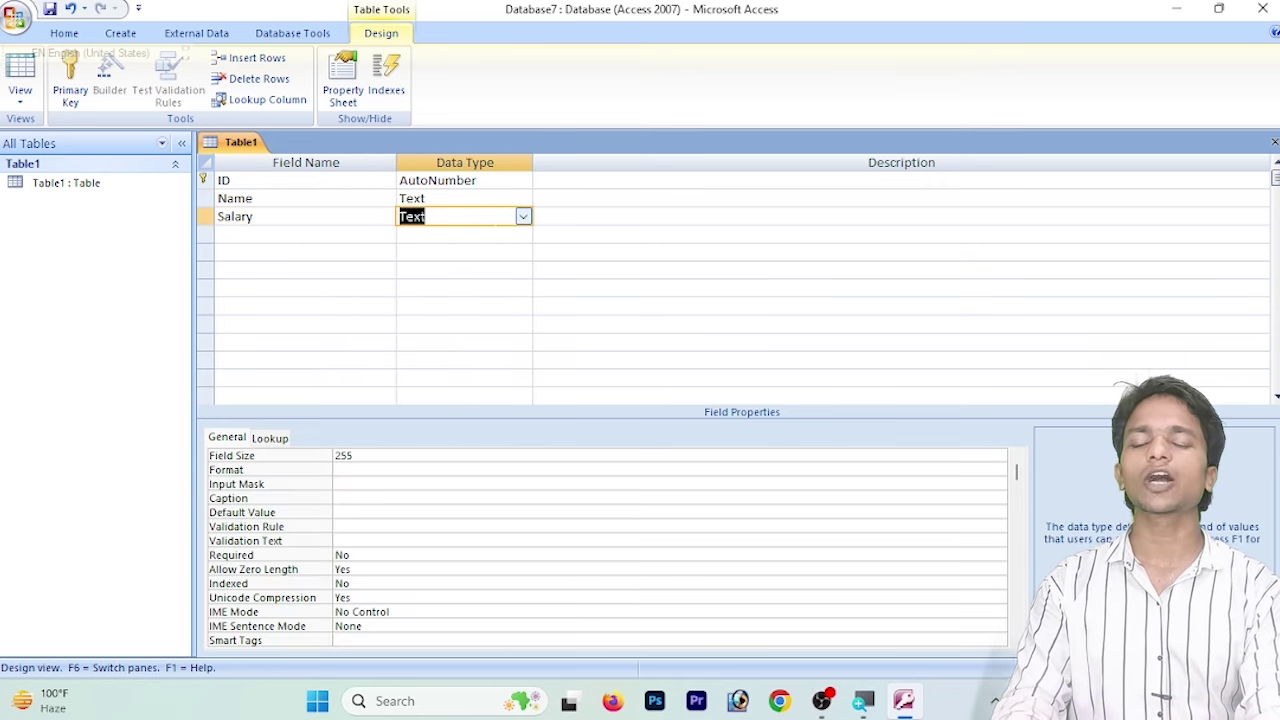
left_click(523, 217)
left_click(506, 272)
key("Return")
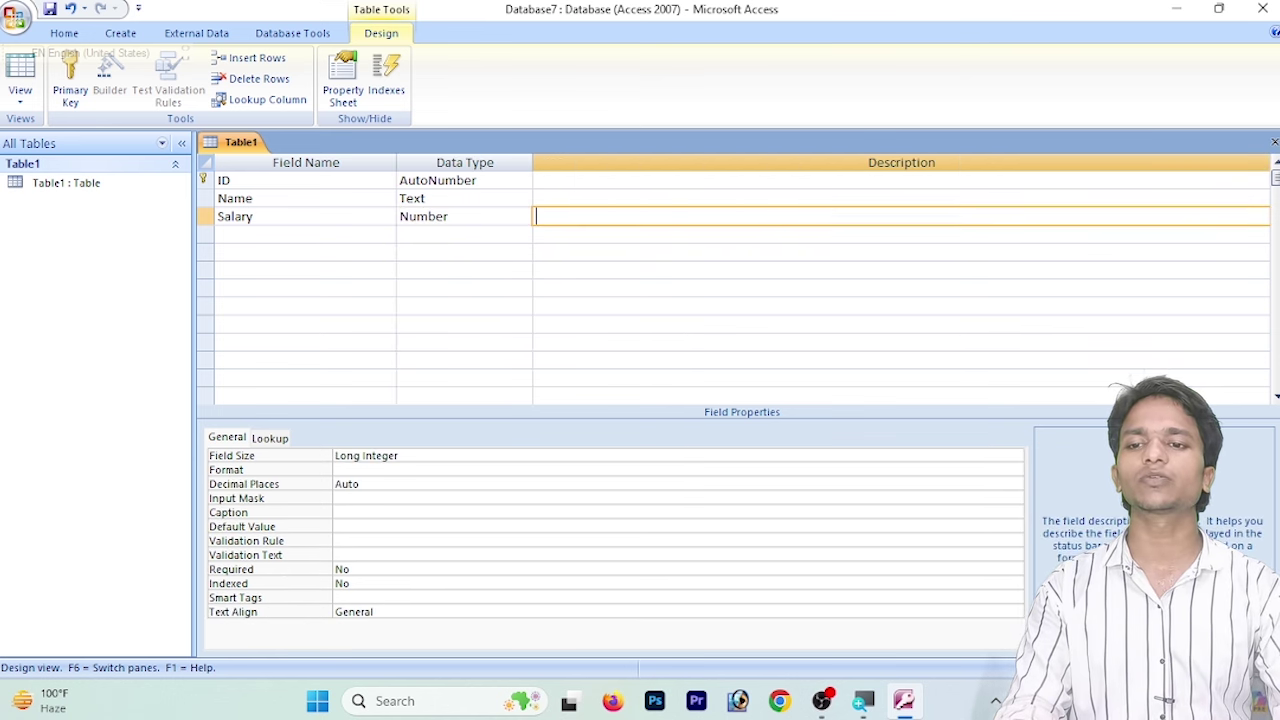
key("Return")
type("E")
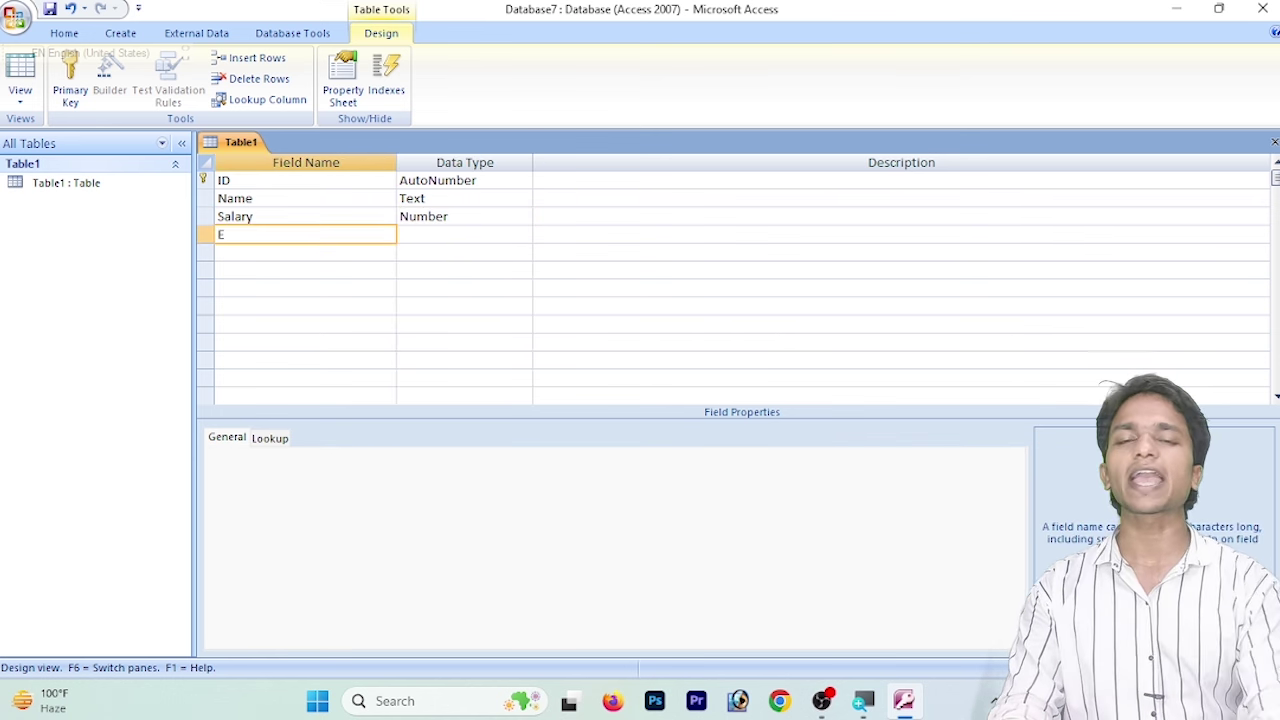
type("xpenses")
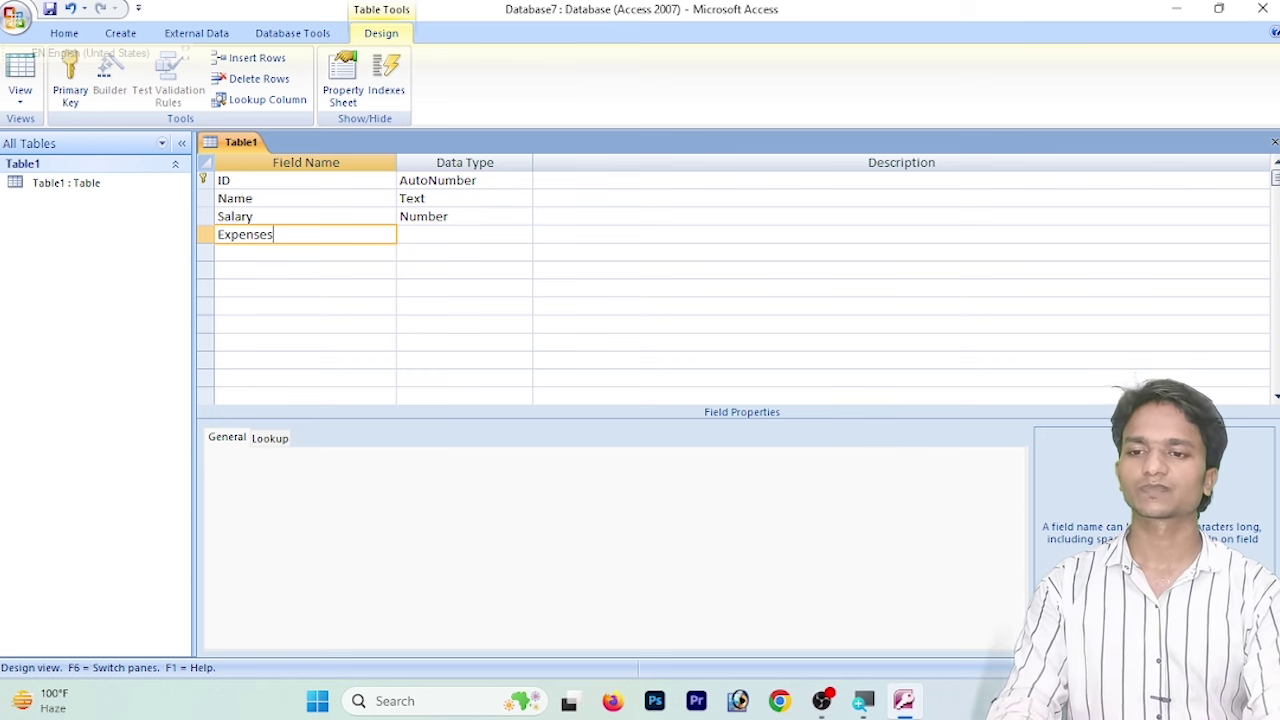
key("Return")
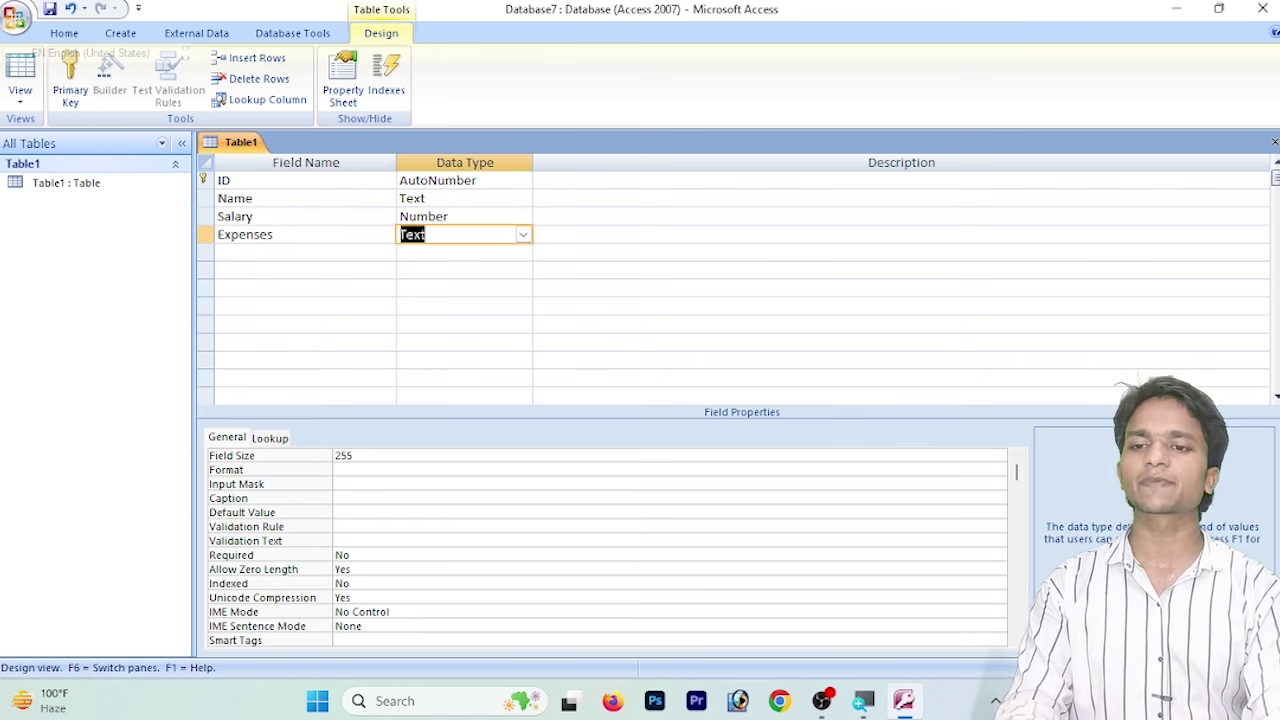
key("alt+Down")
key("Down")
key("Down")
key("Down")
key("Up")
key("Return")
- Add a Total field with the Number data type
key("Return")
key("Return")
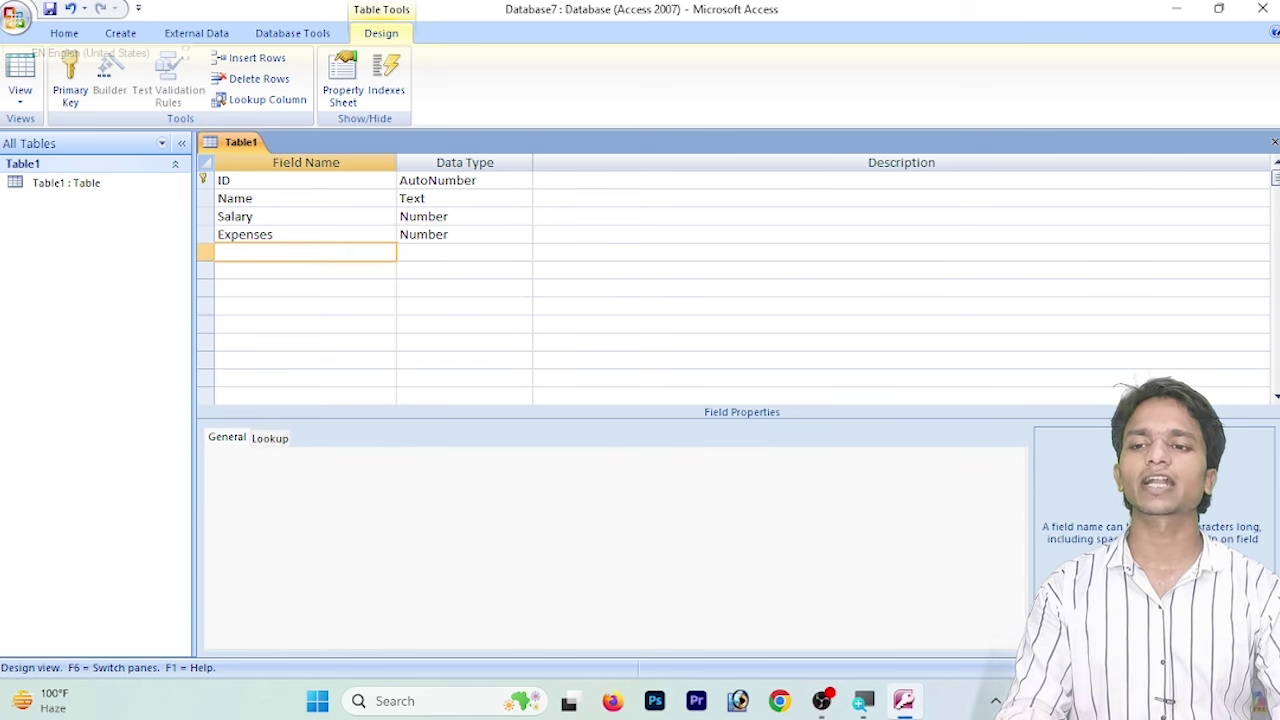
type("Total")
key("Return")
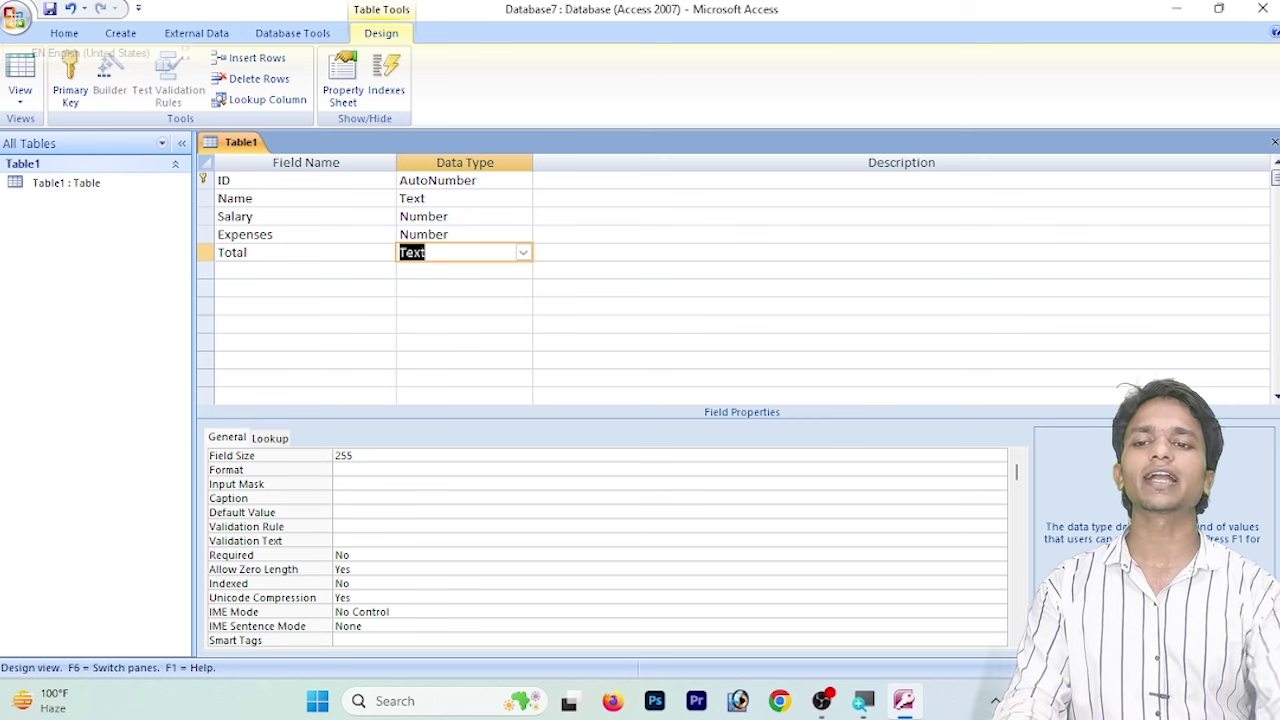
left_click(523, 253)
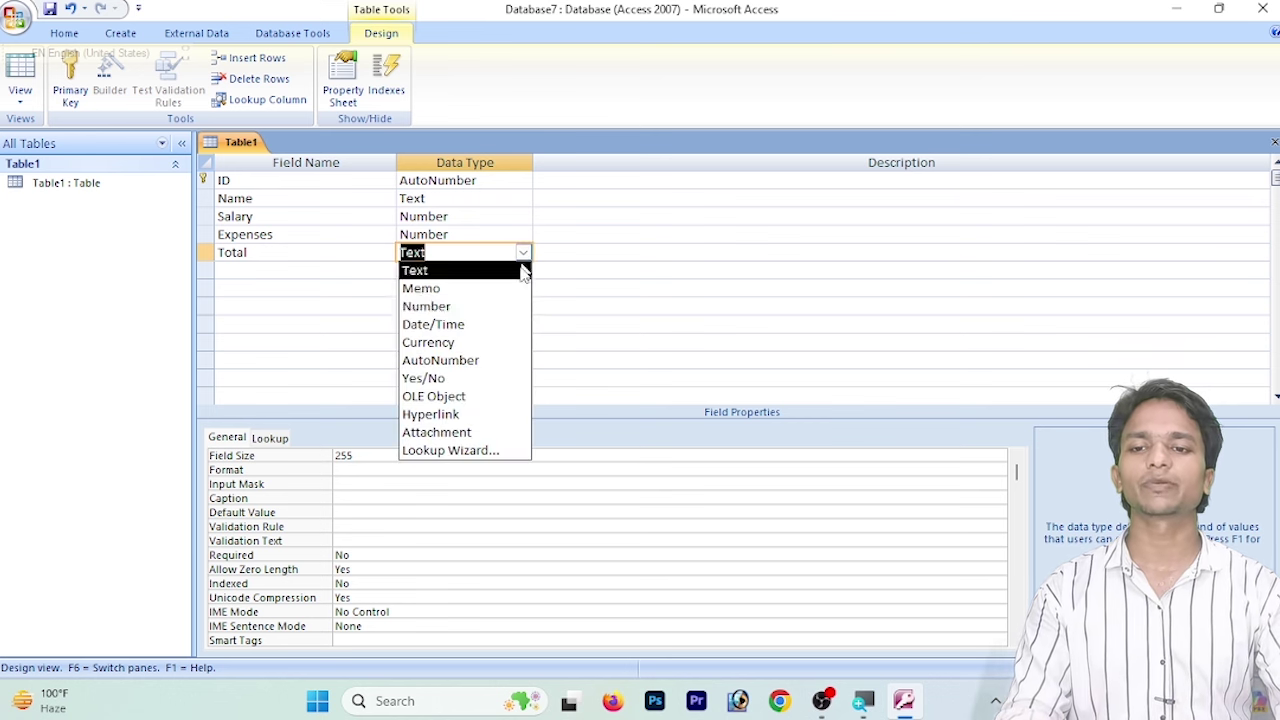
left_click(510, 303)
key("Return")
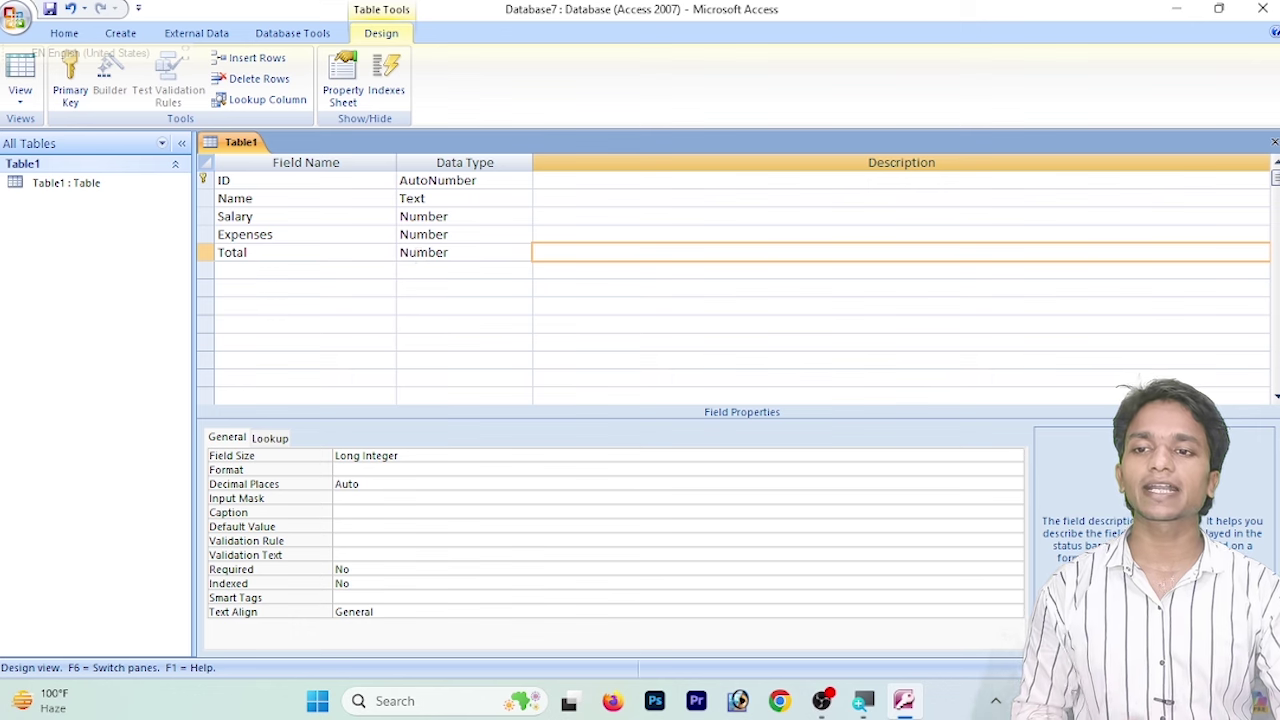
scroll(371, 100, "up", 4)
key("shift+Tab")
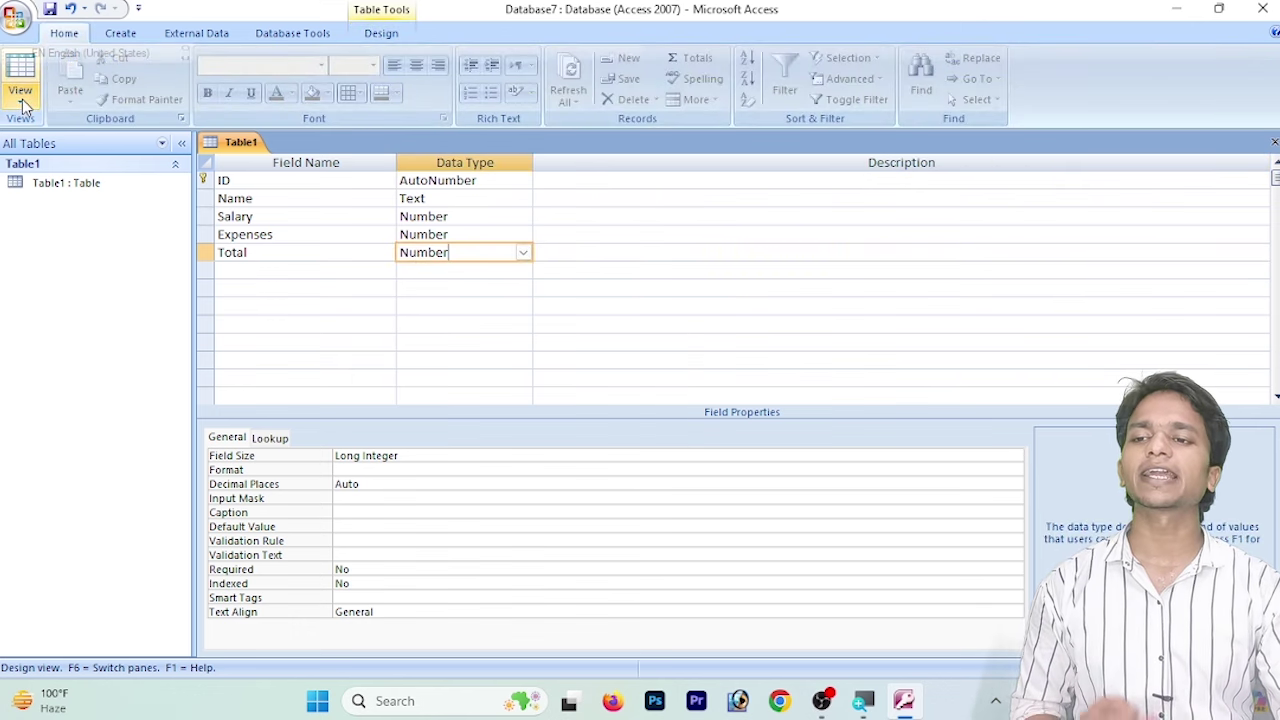
left_click(22, 100)
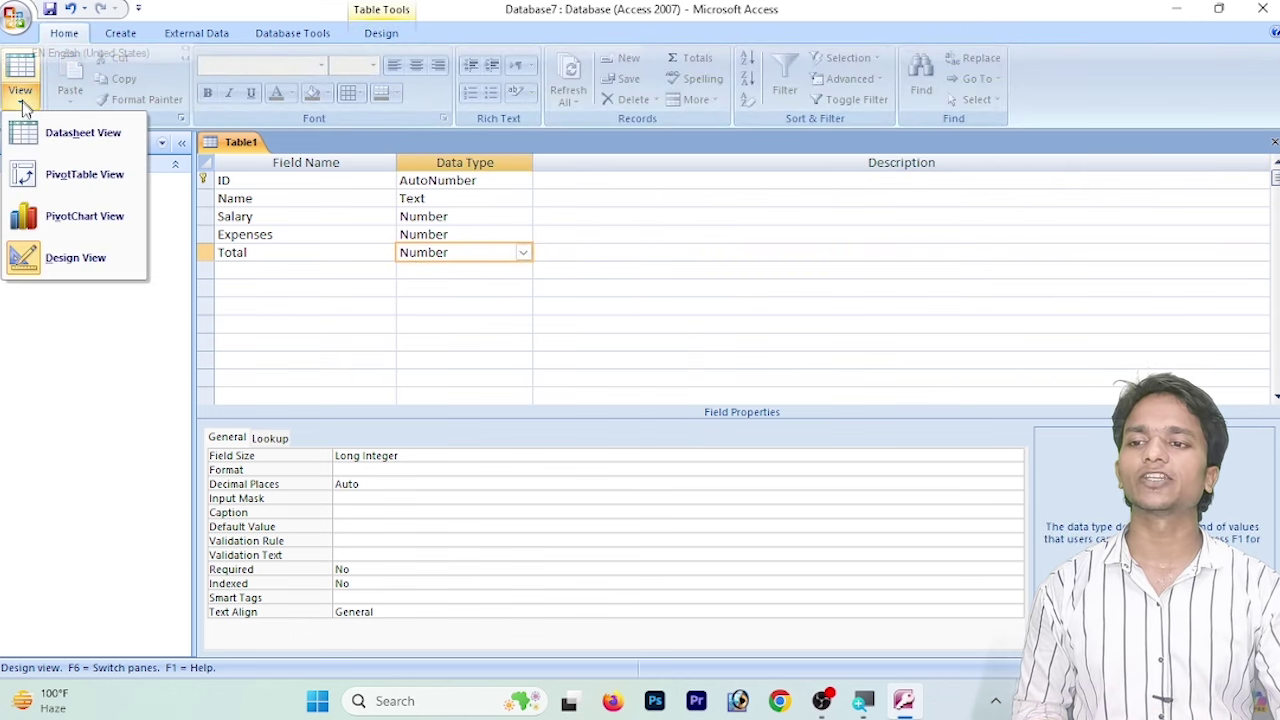
- Save the design, switch to Datasheet view, and enter record 1: a name, salary 50000, expenses 5000
left_click(90, 145)
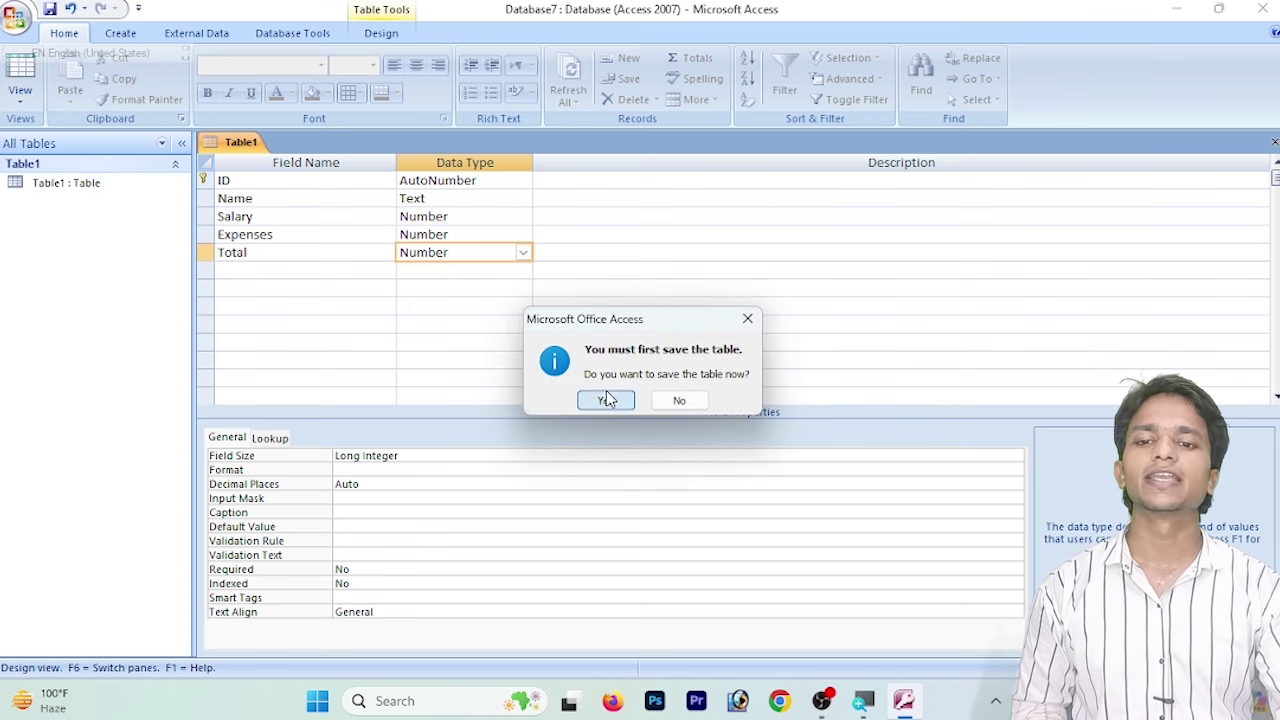
left_click(605, 399)
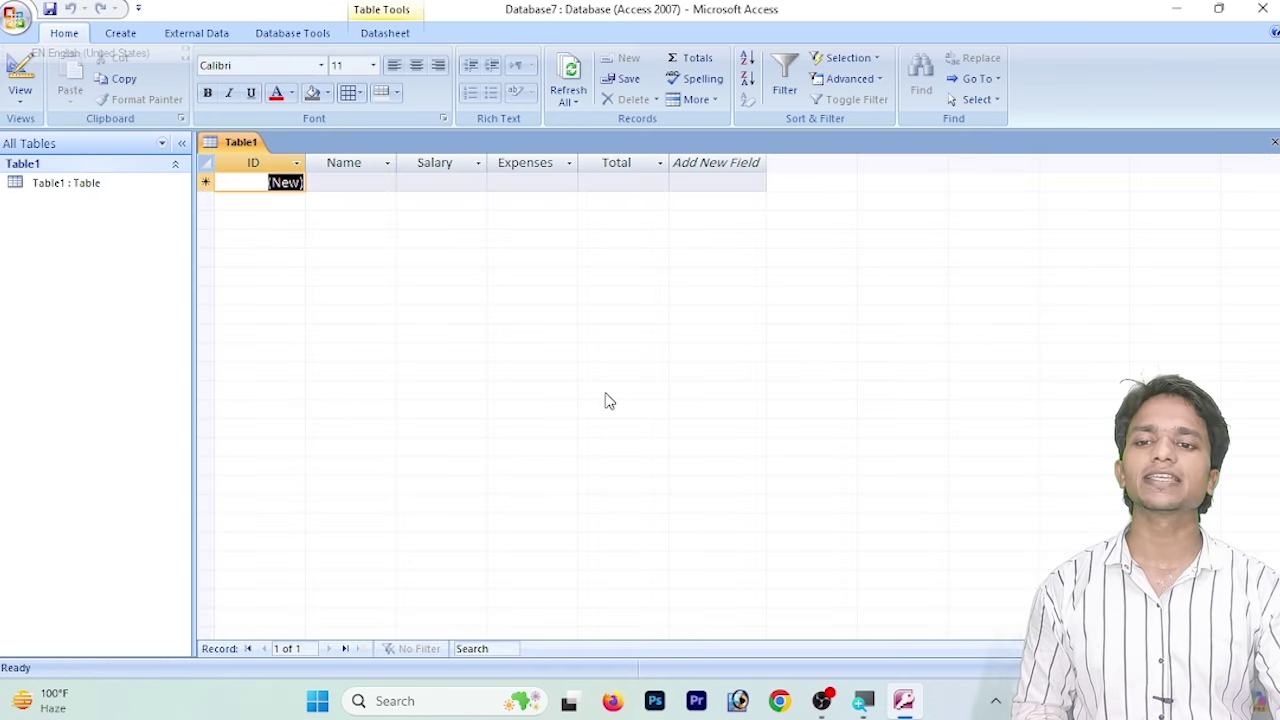
left_click(326, 190)
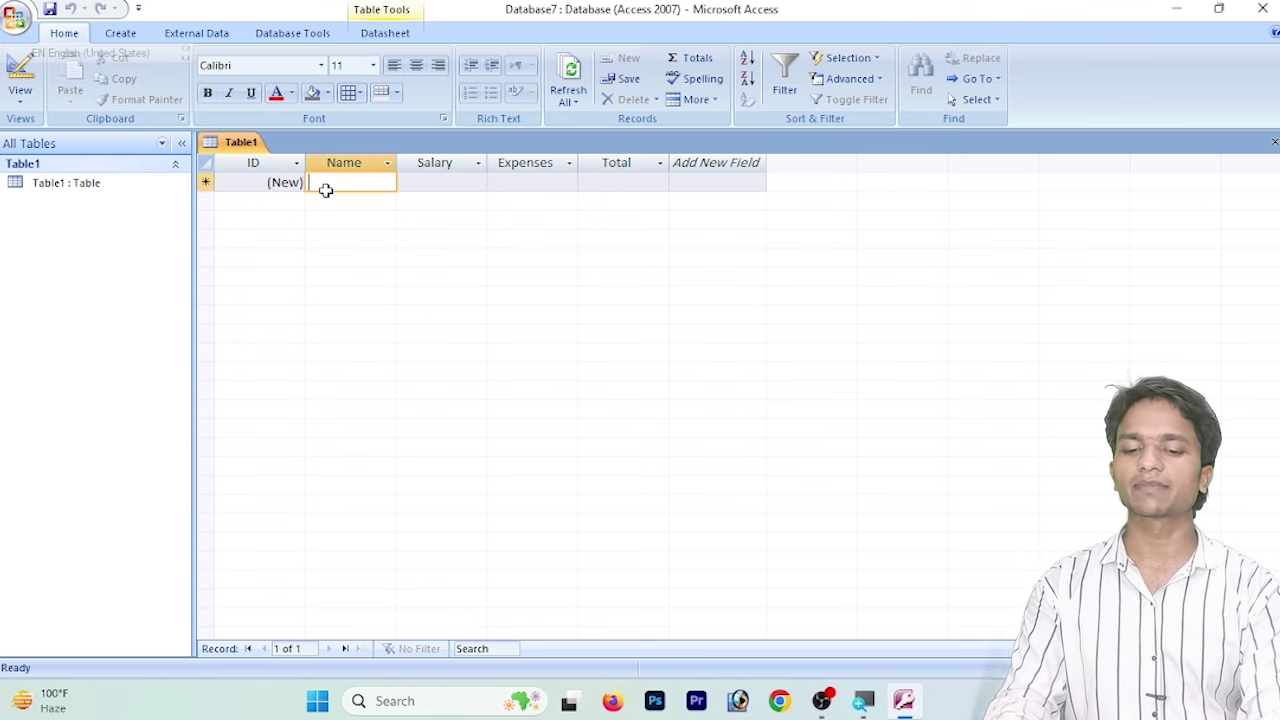
type("R")
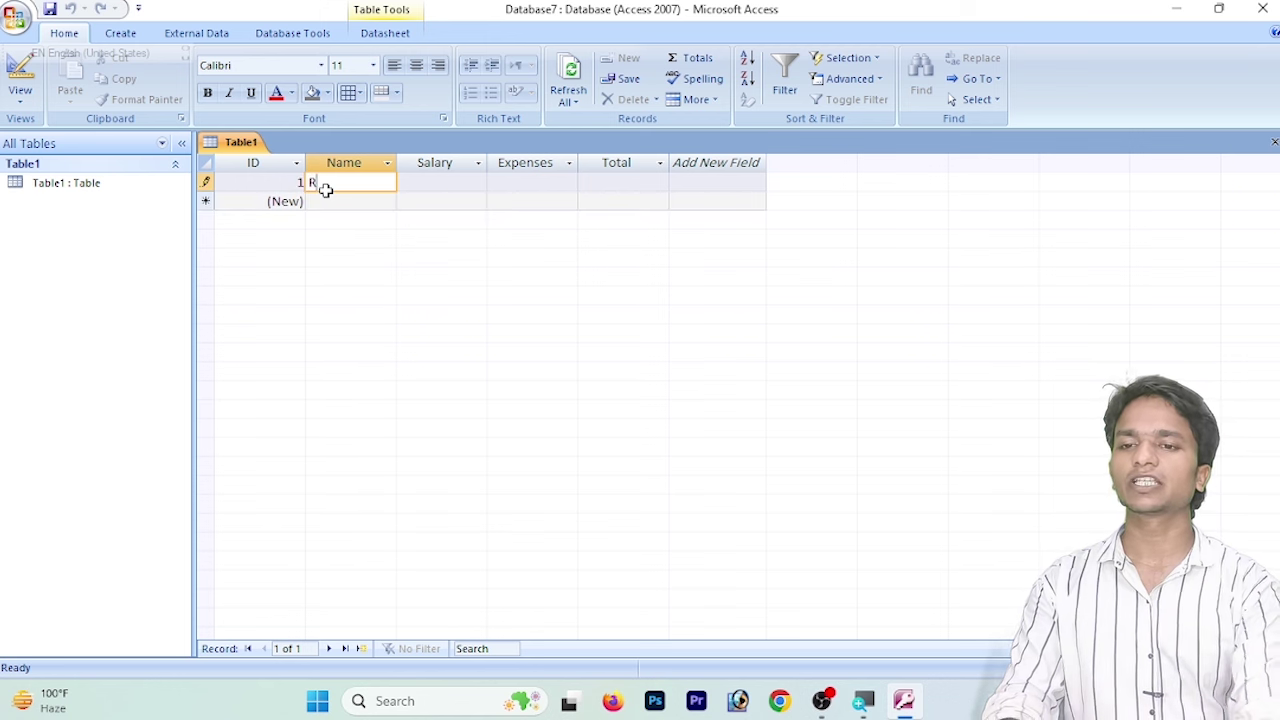
type("obit")
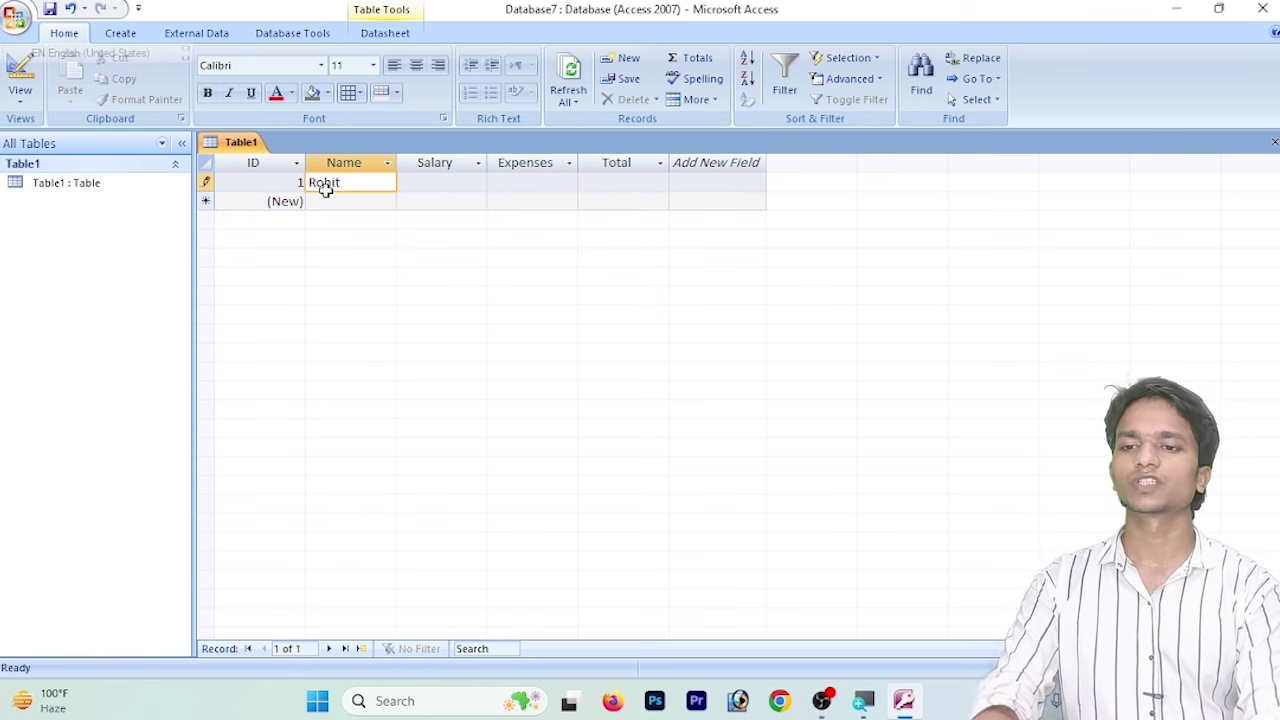
type(" kr")
key("Tab")
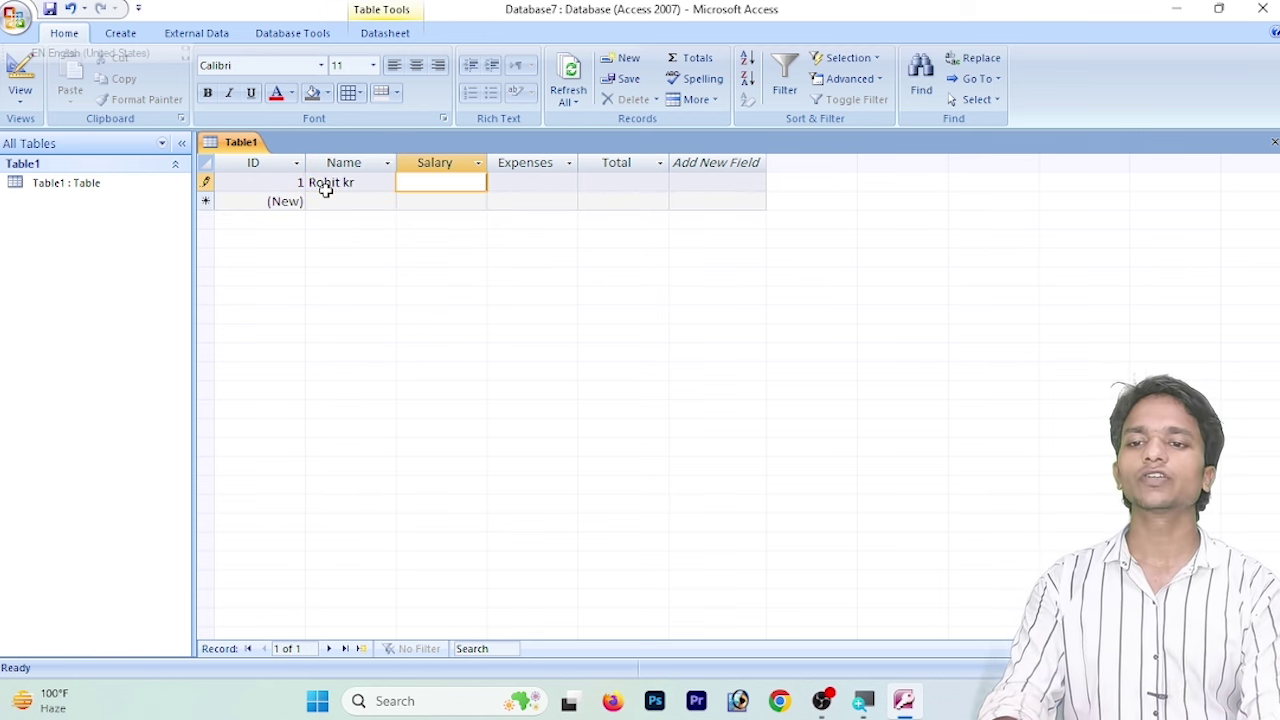
type("50000")
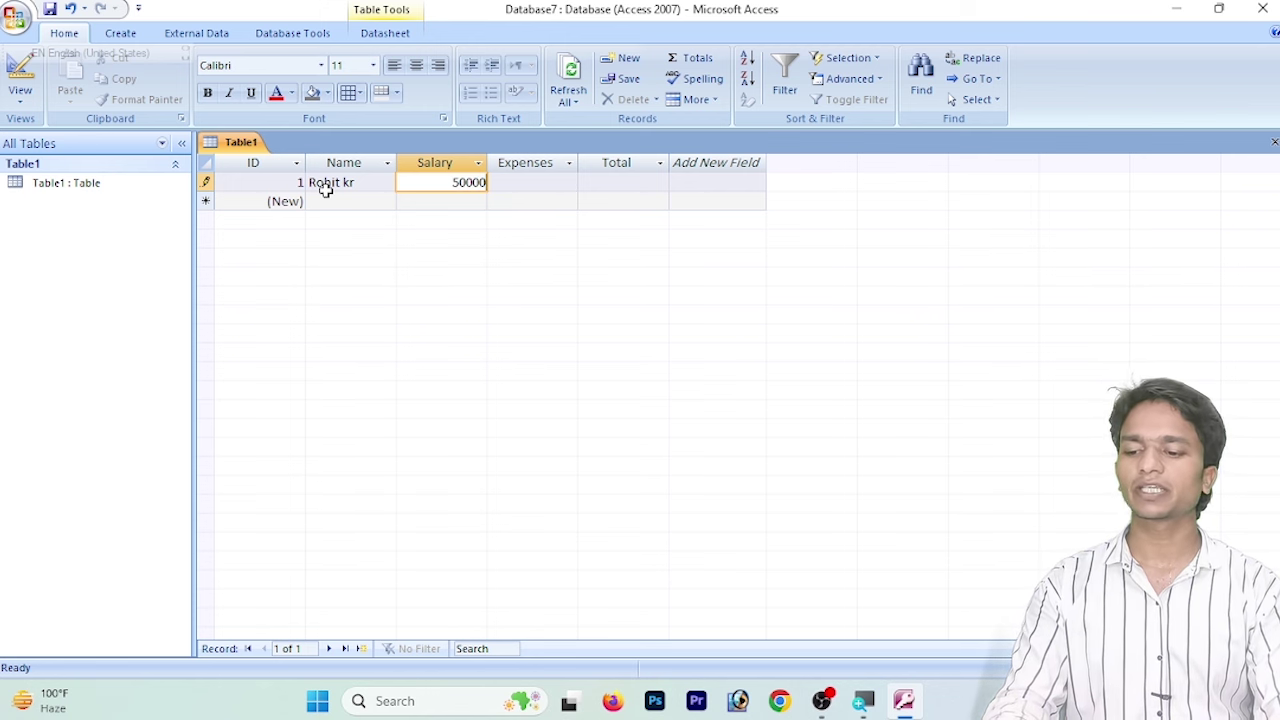
key("Tab")
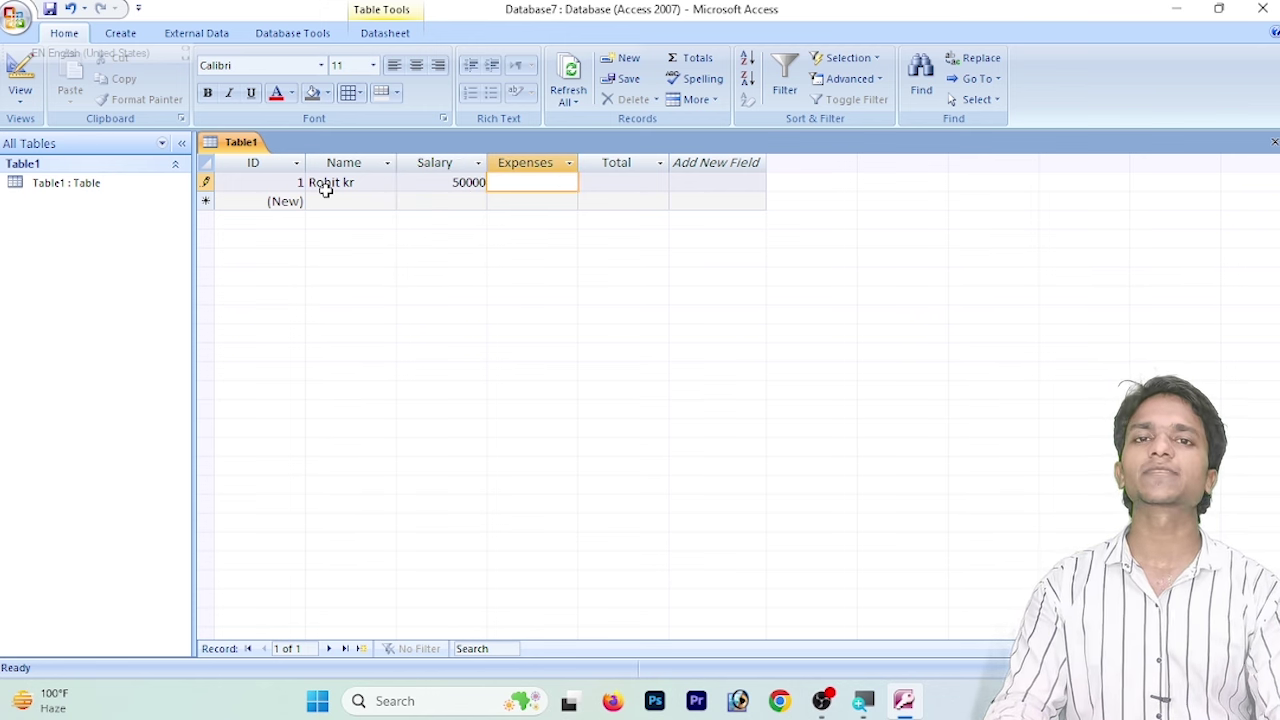
type("5000")
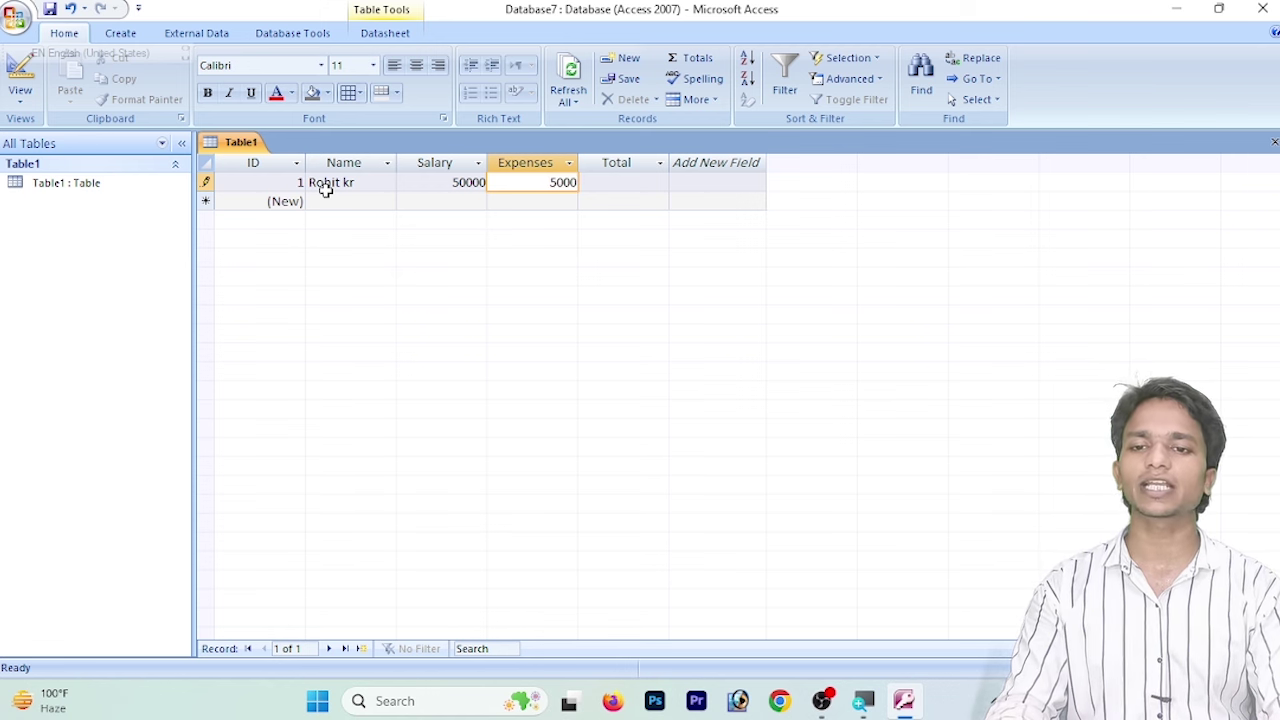
key("Tab")
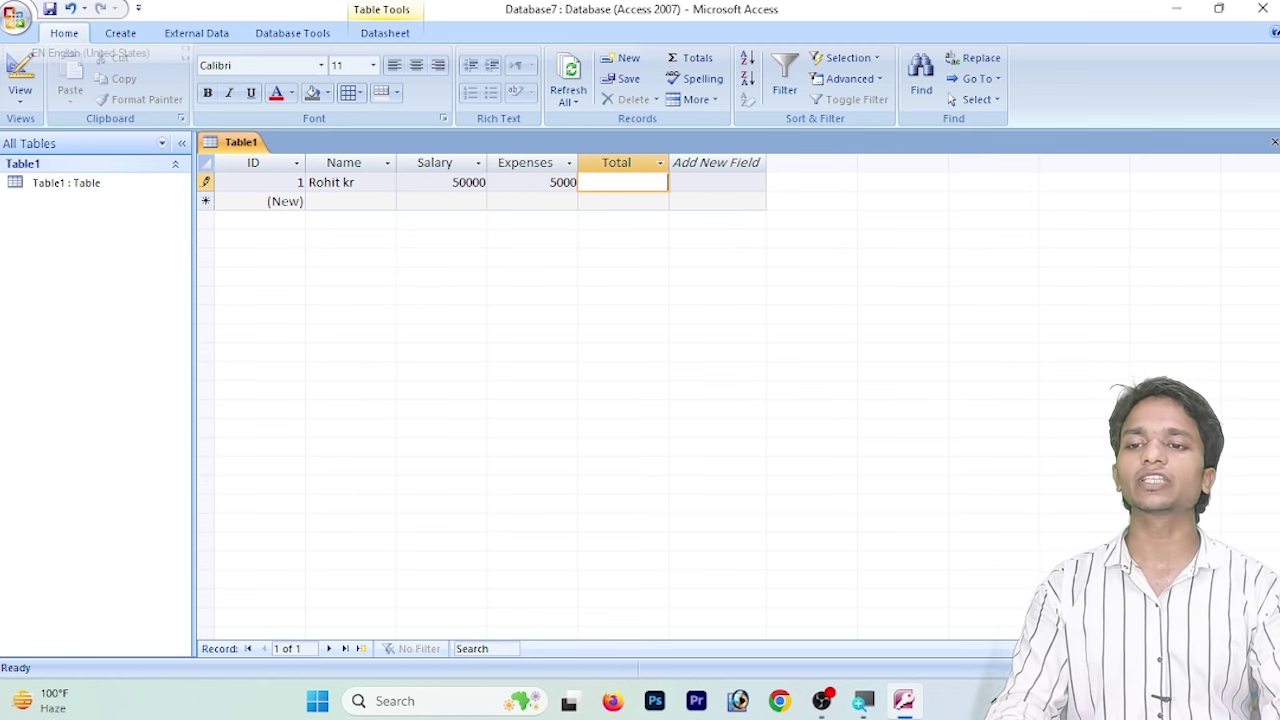
key("Tab")
key("Tab")
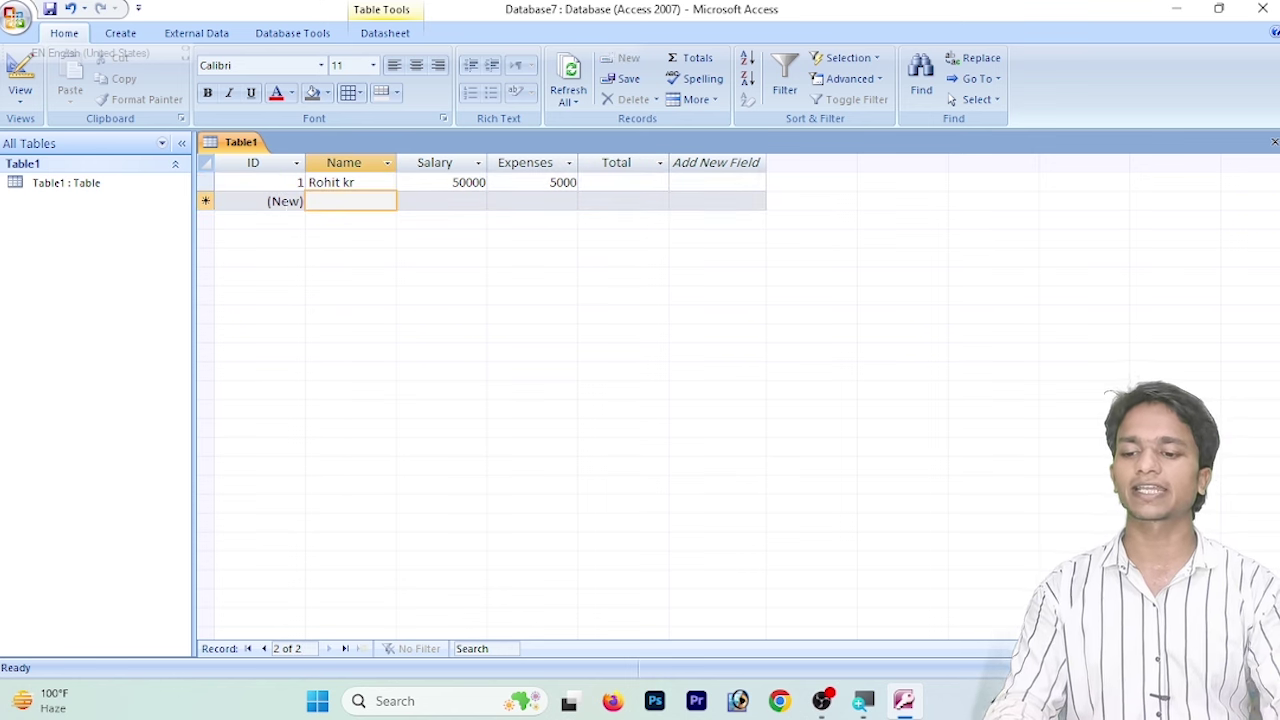
- Enter record 2 with its name, salary 45000 and expenses 10000
type("Sarjeet Ke")
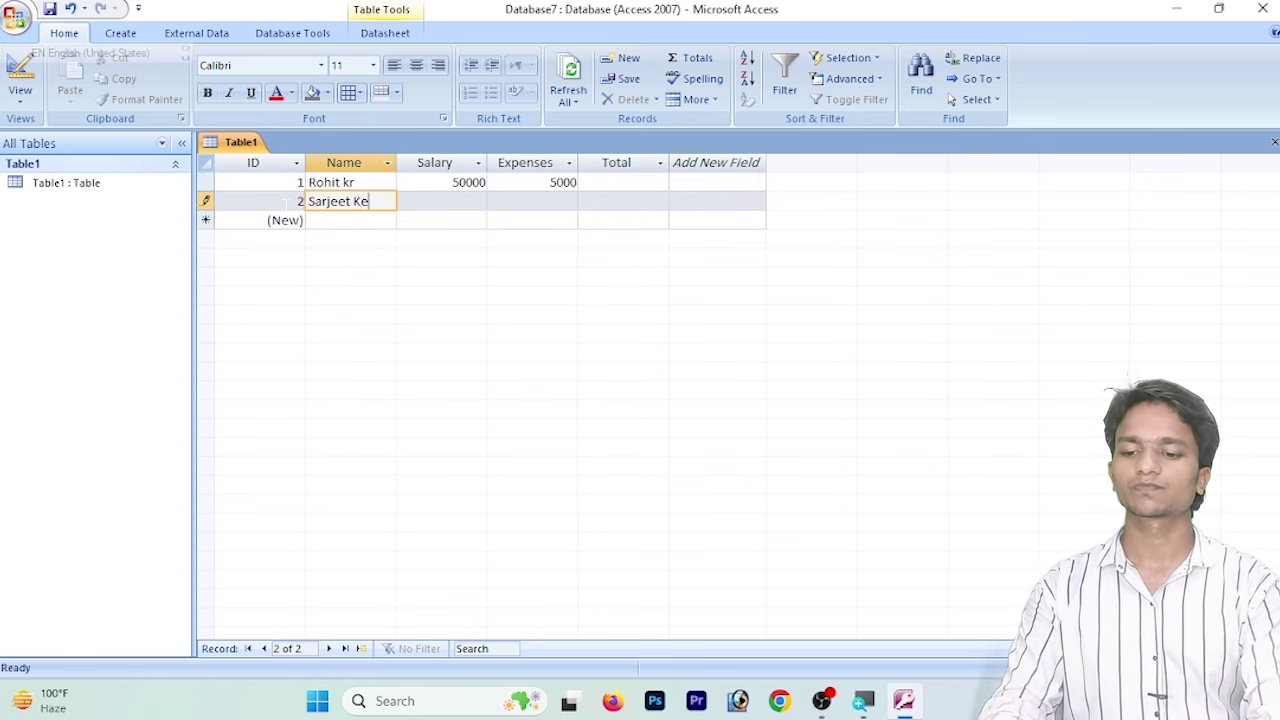
key("BackSpace")
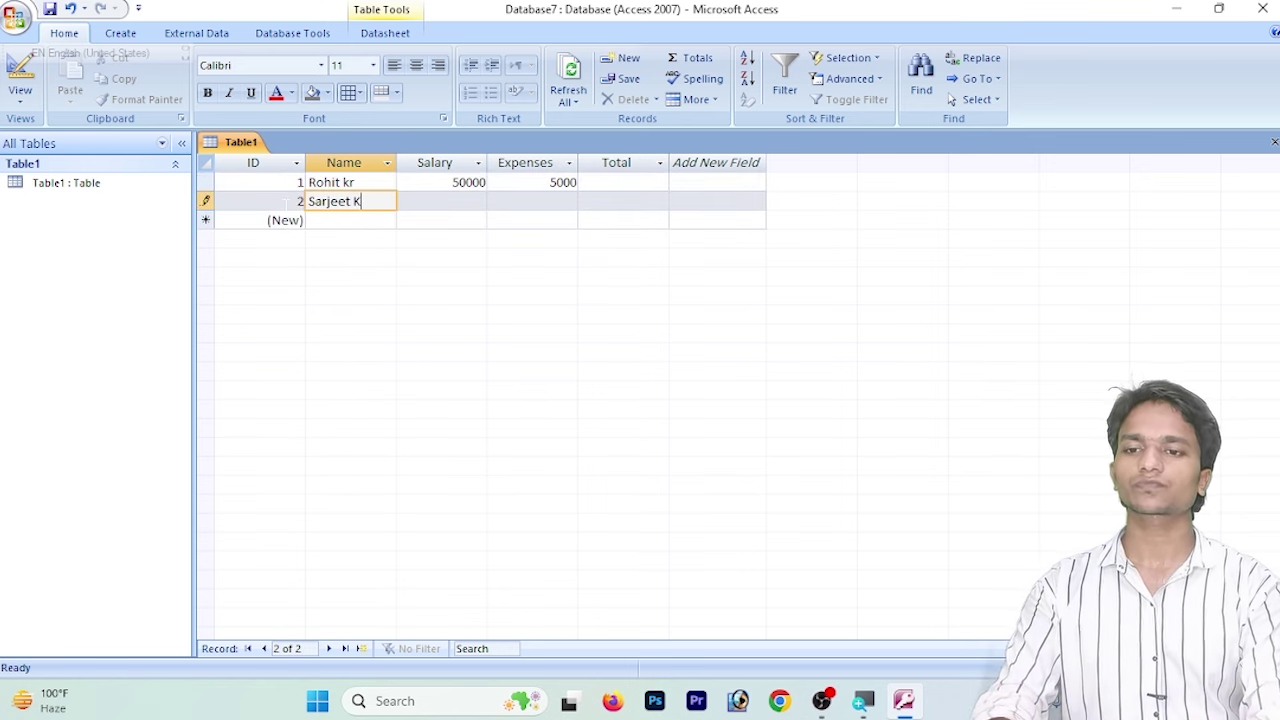
type("r")
key("Tab")
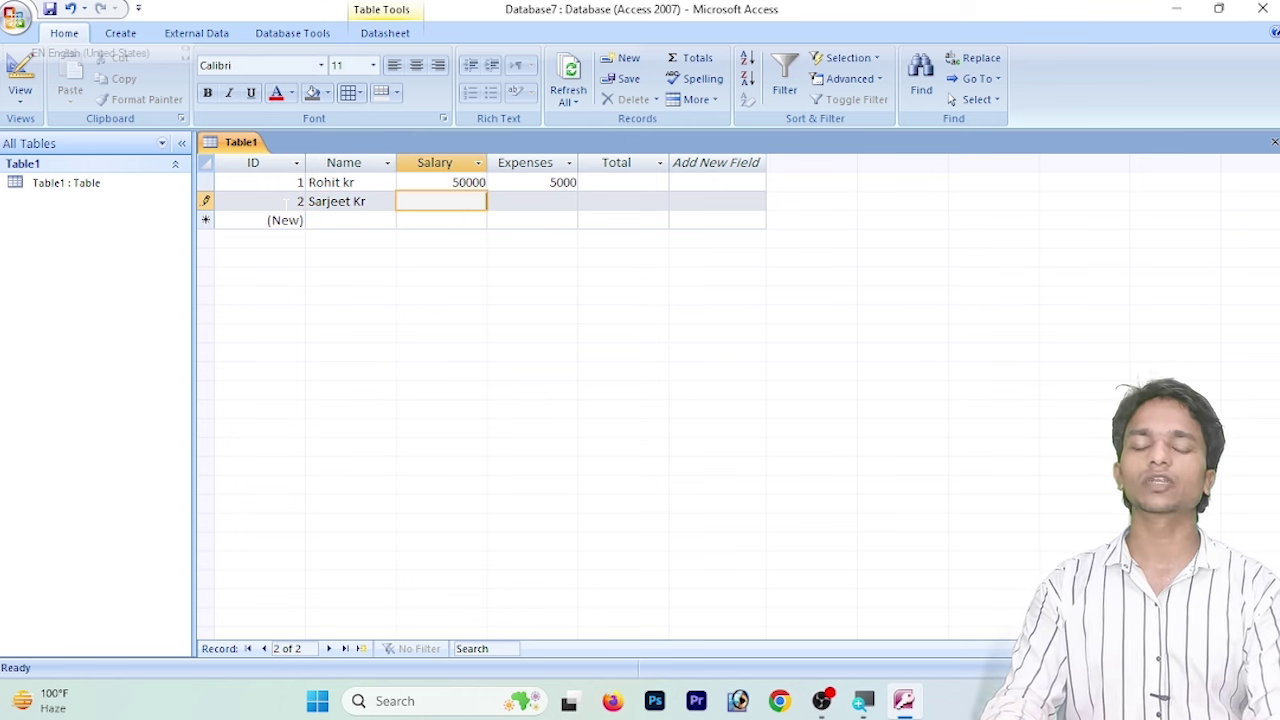
type("45000")
key("Tab")
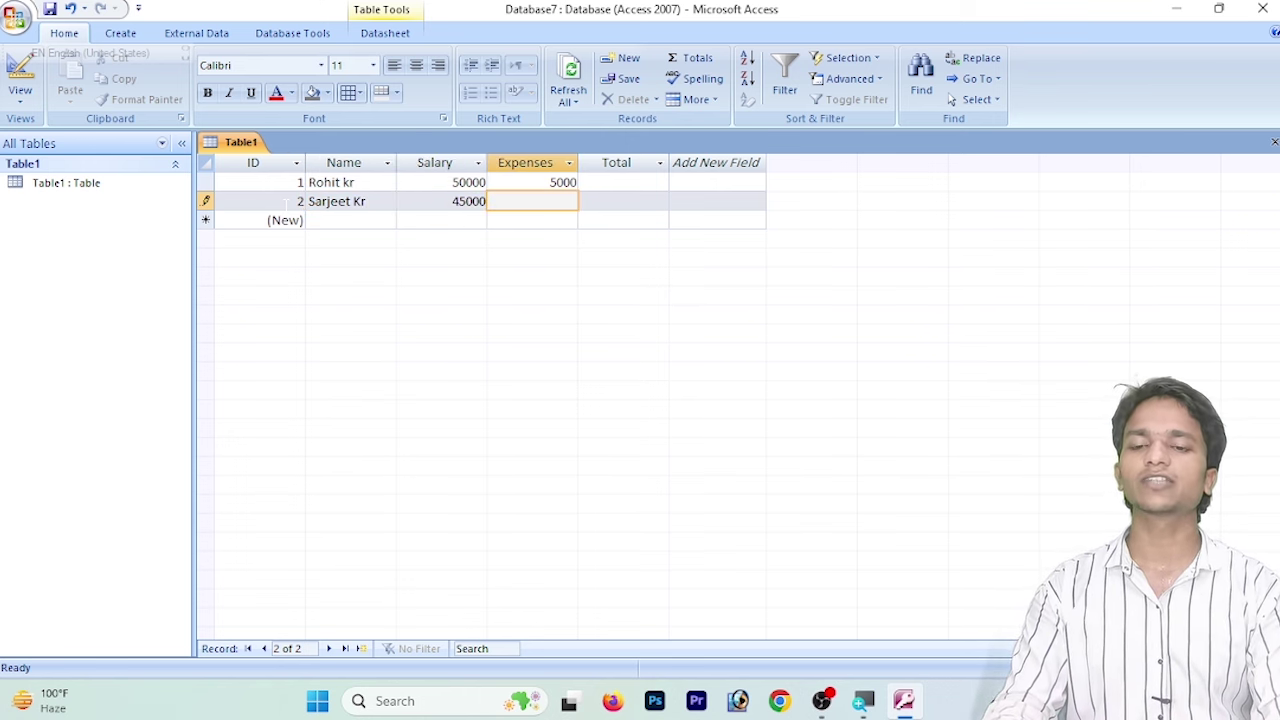
type("10000")
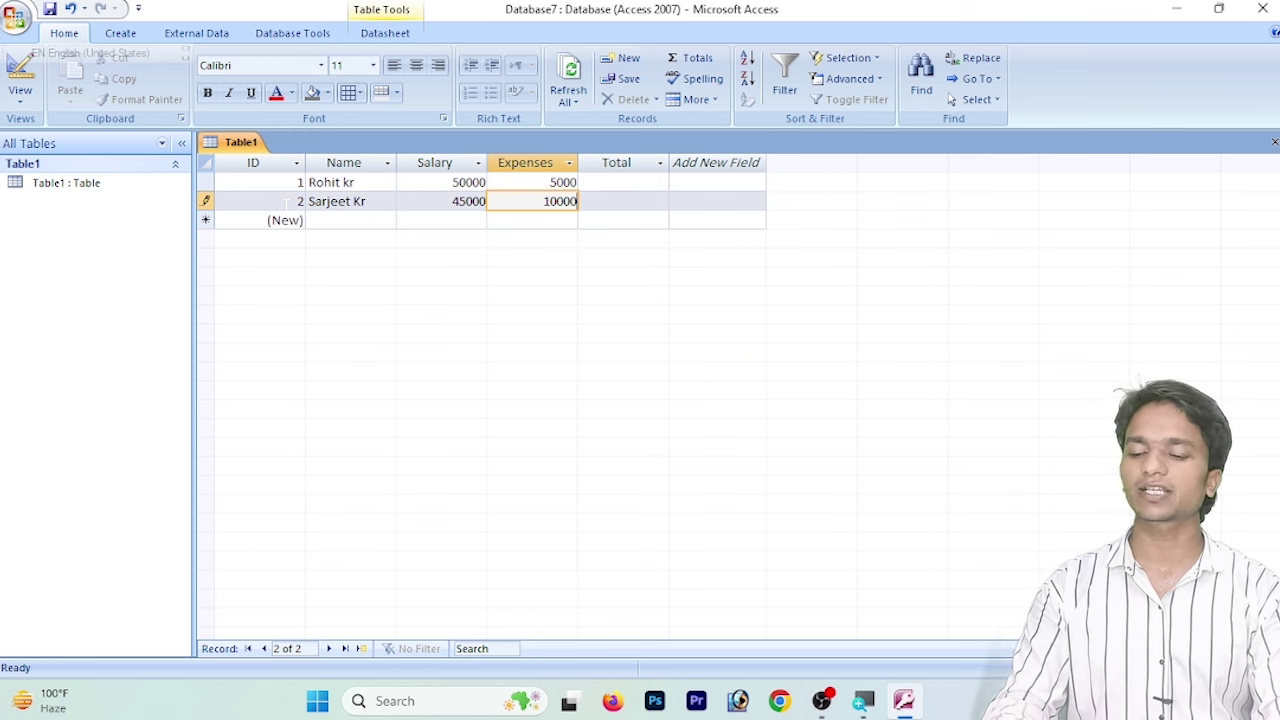
key("Tab")
key("Tab")
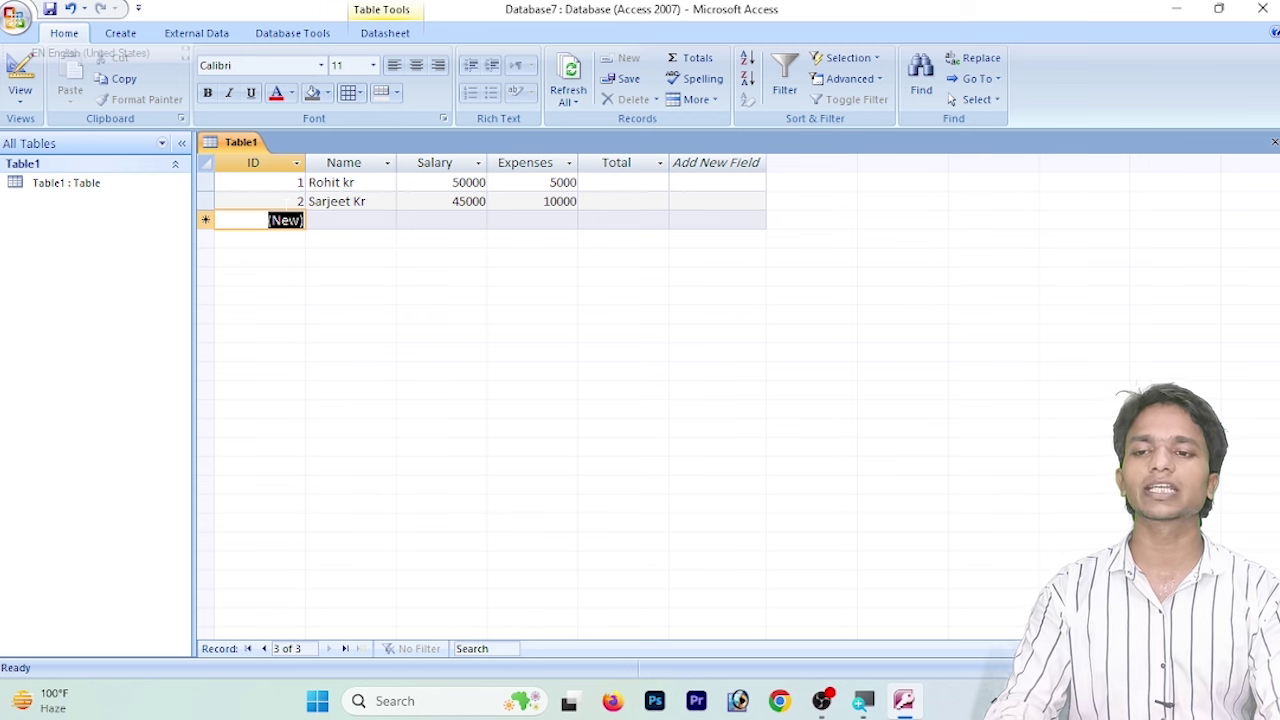
- Enter record 3 with its name, salary 5000 and expenses corrected to 500
left_click(350, 220)
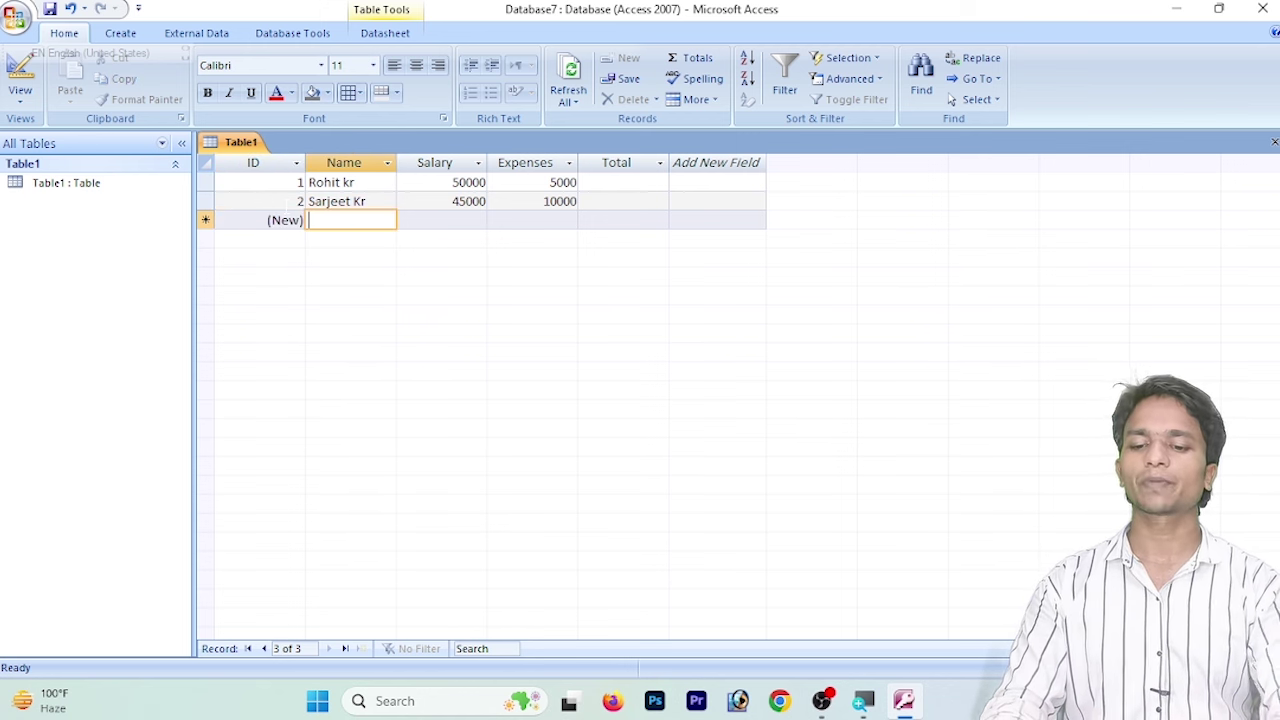
type("Mohan")
key("Tab")
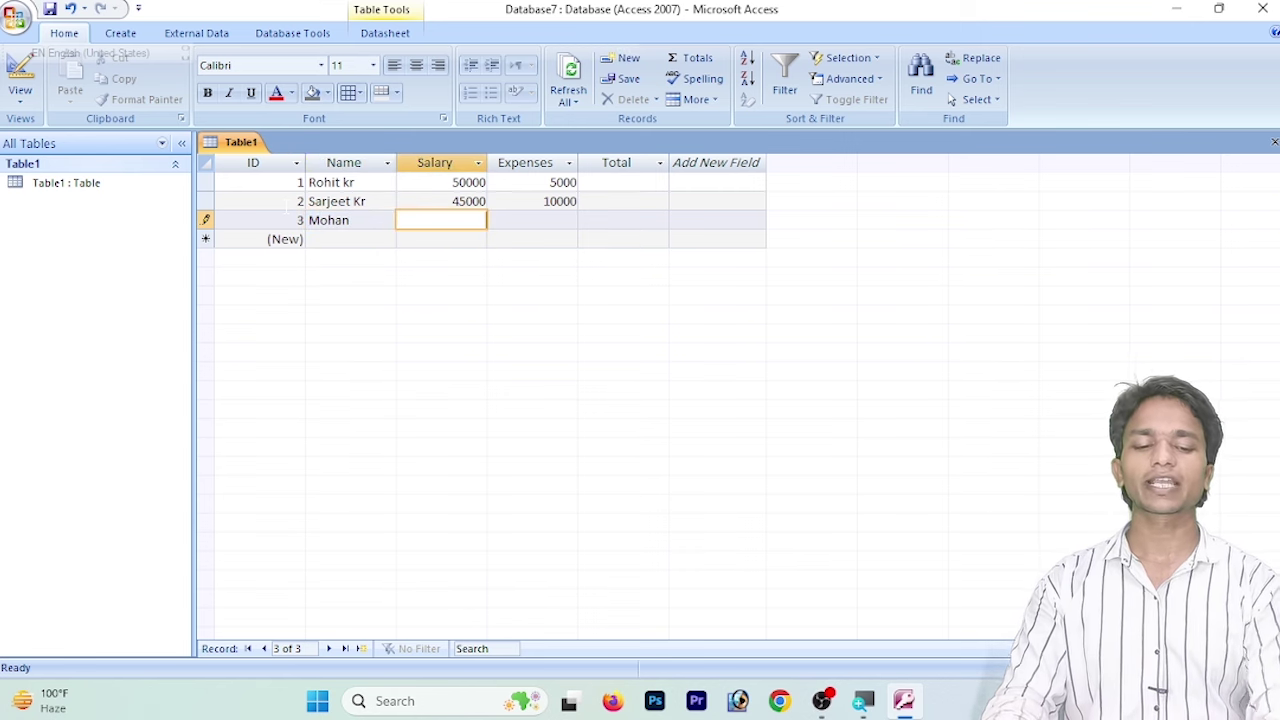
type("5000")
left_click(531, 220)
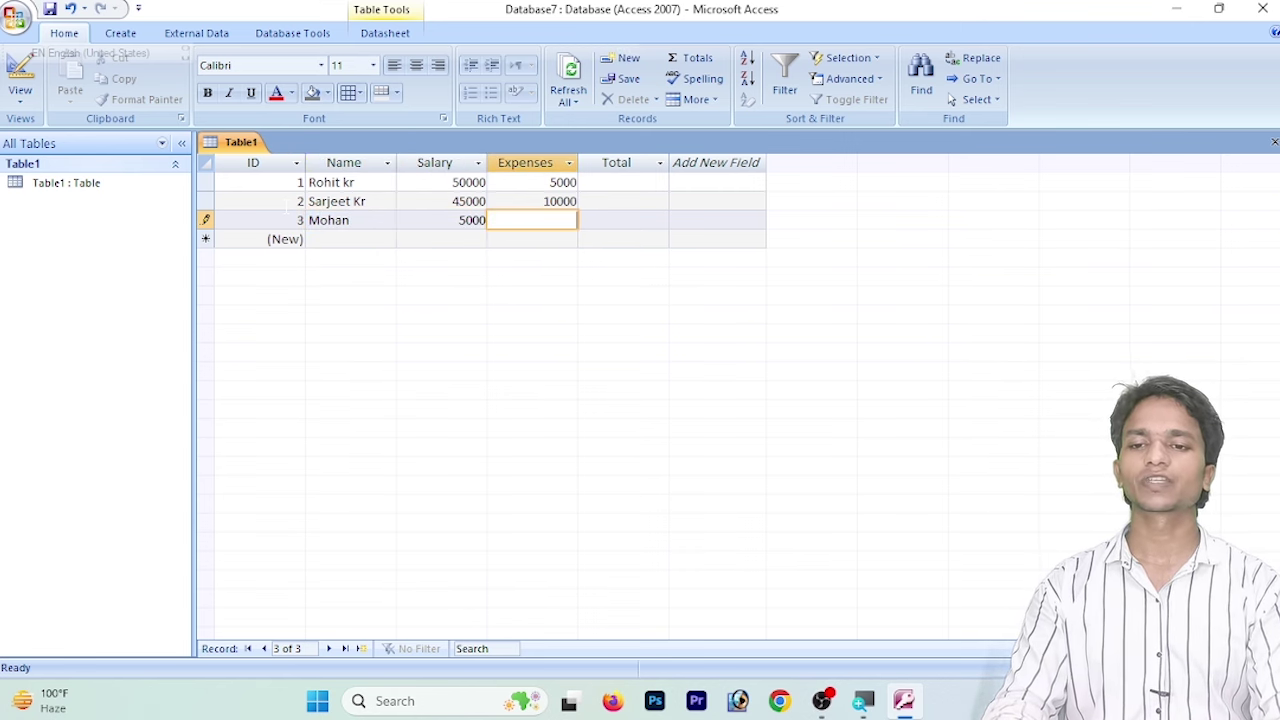
type("500")
key("Tab")
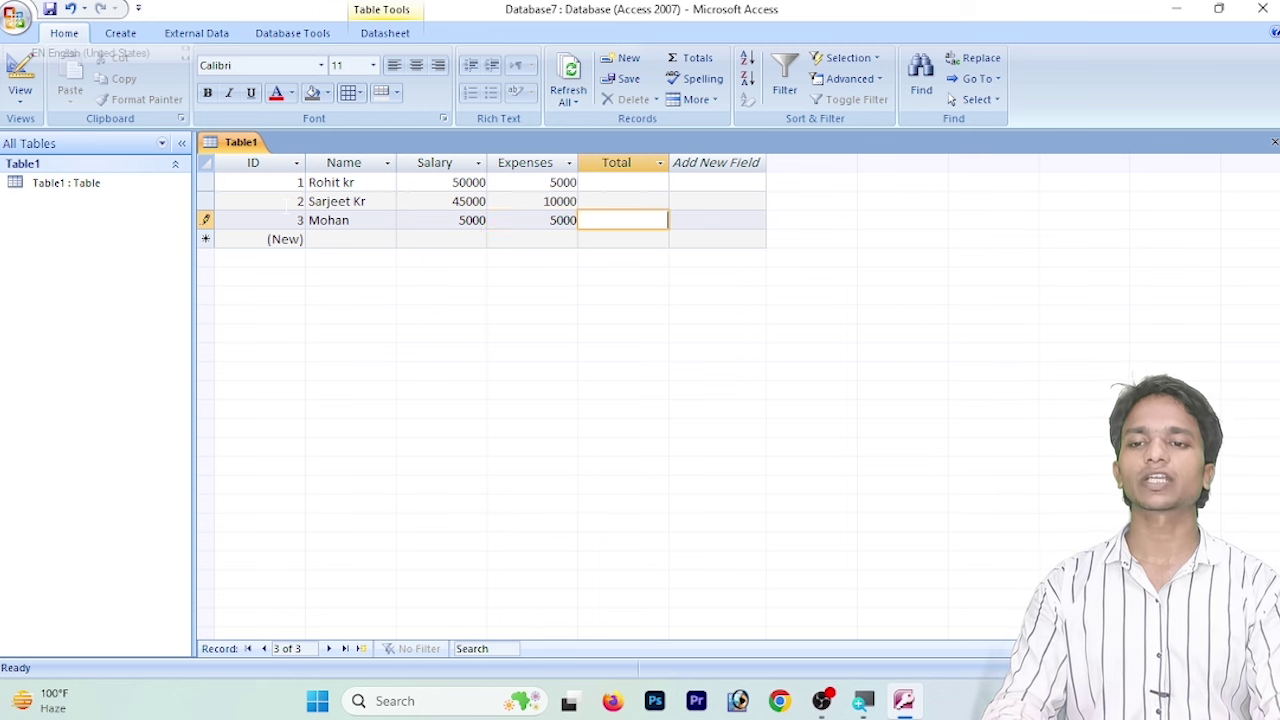
key("Tab")
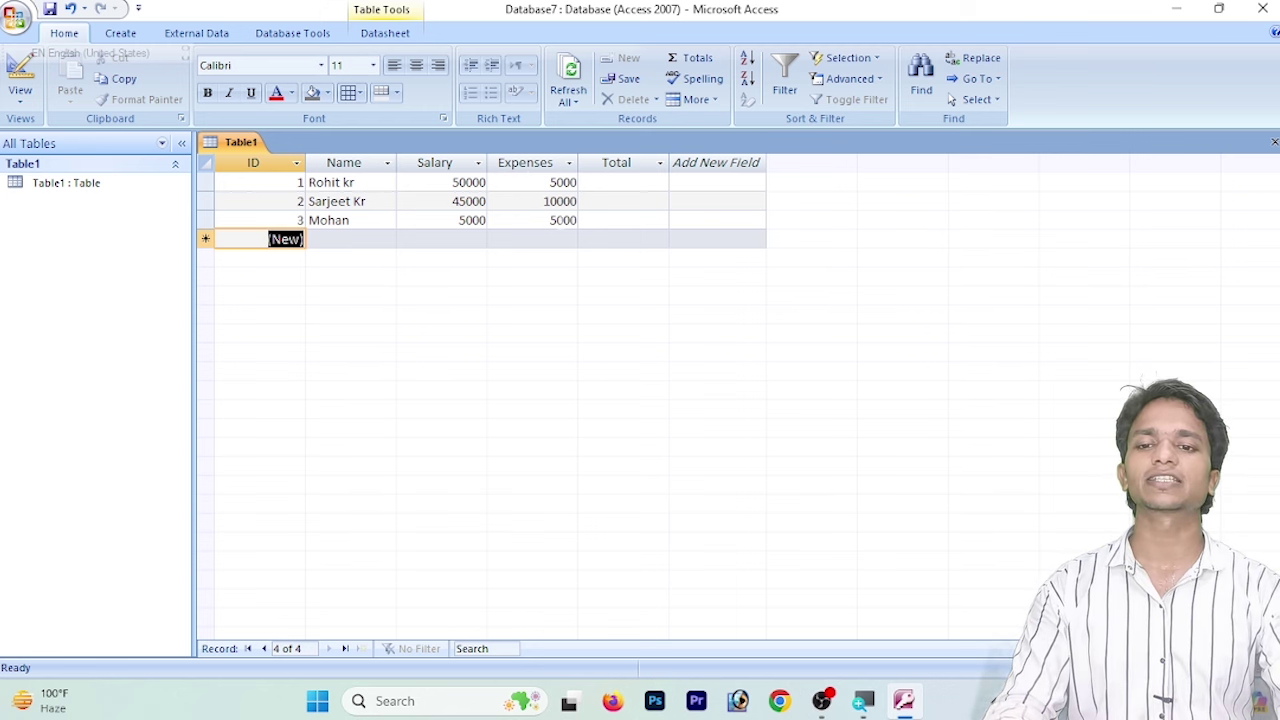
left_click(565, 222)
key("BackSpace")
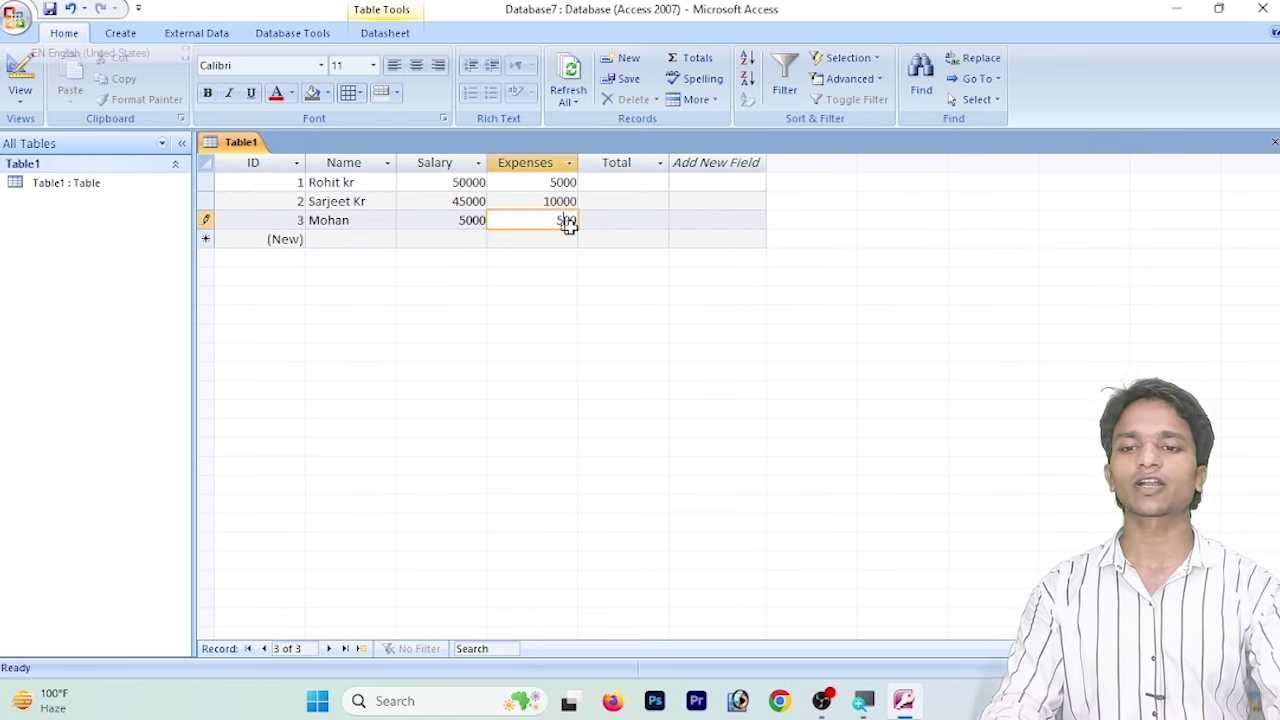
left_click(620, 220)
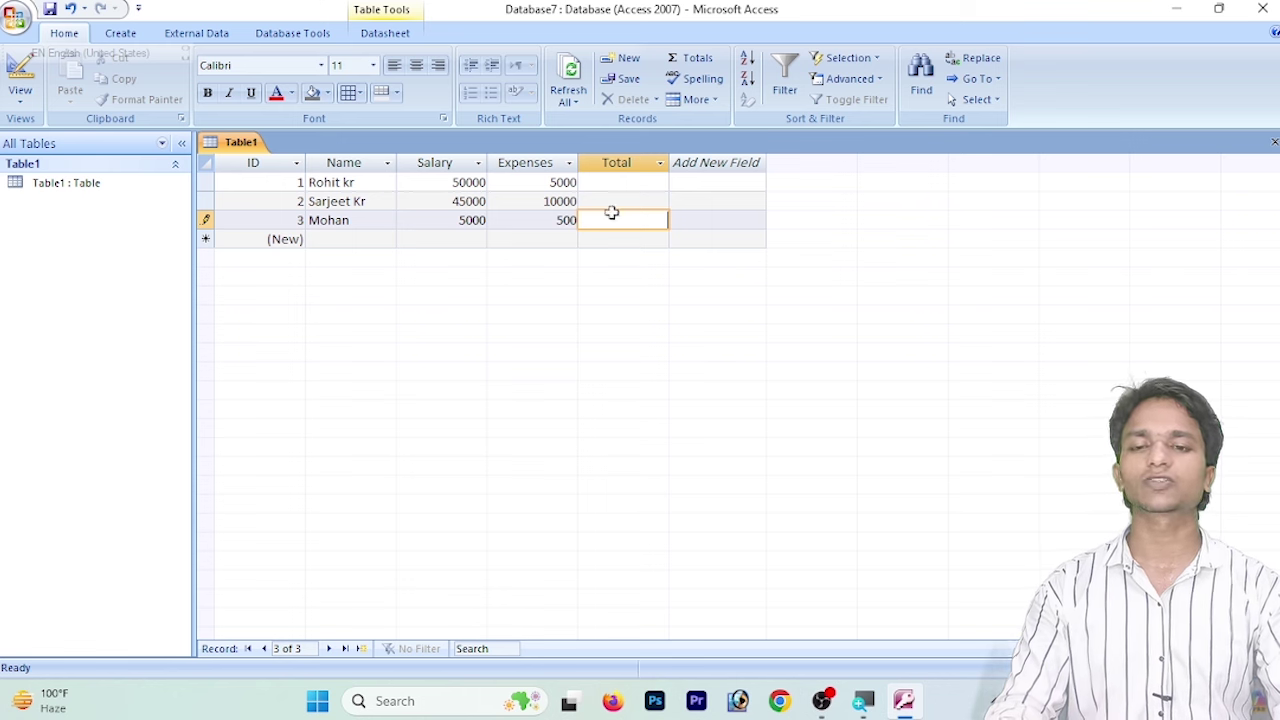
left_click(617, 184)
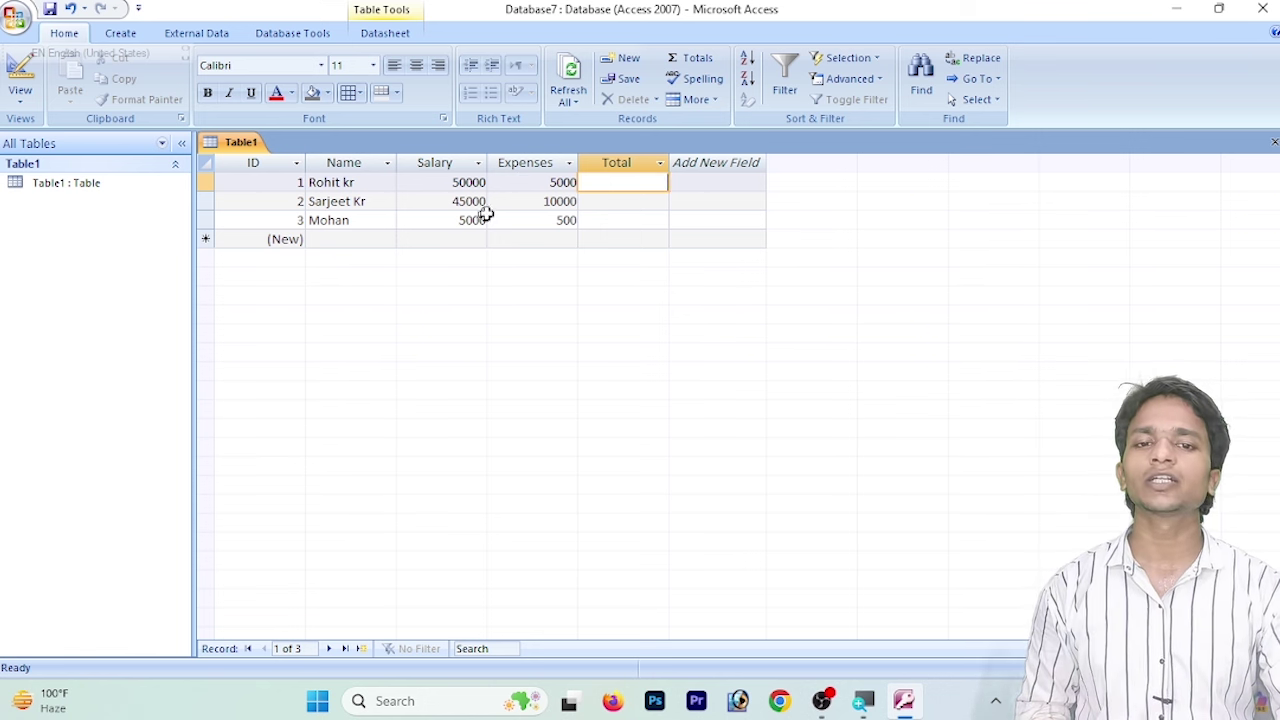
left_click(115, 34)
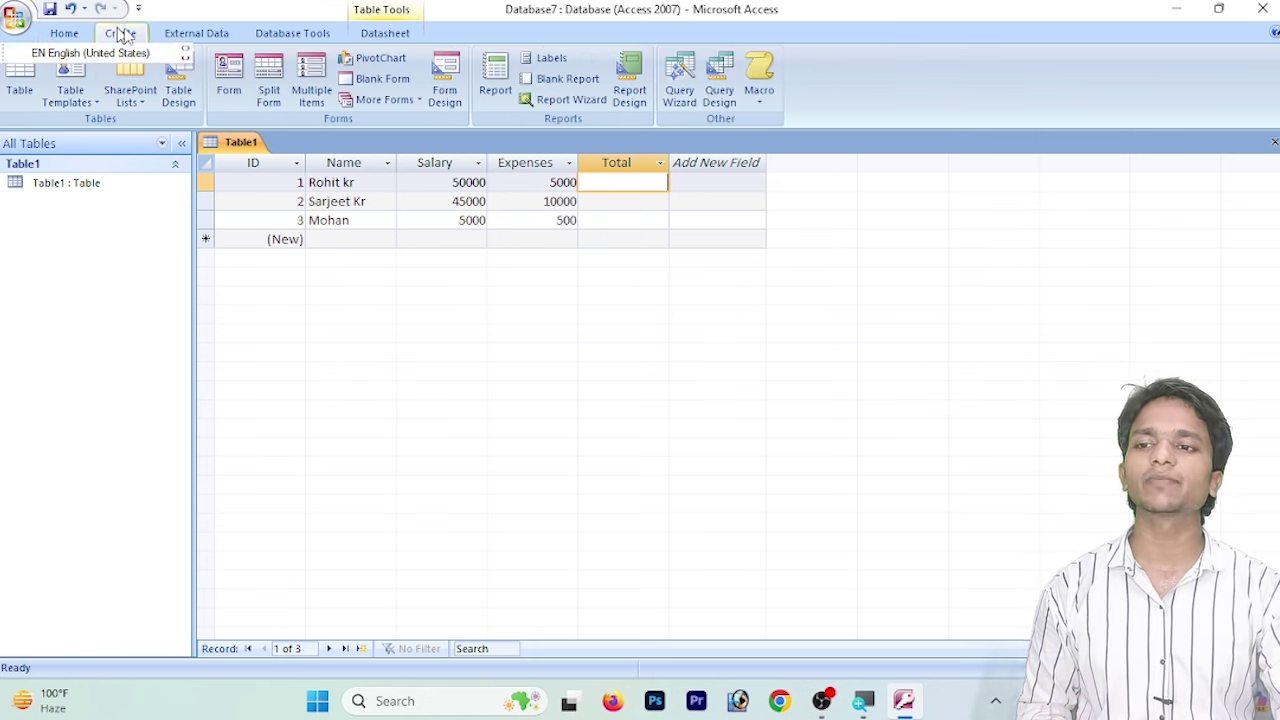
- Start a Query Design on Table1 and add ID and Name as the first two columns
left_click(720, 100)
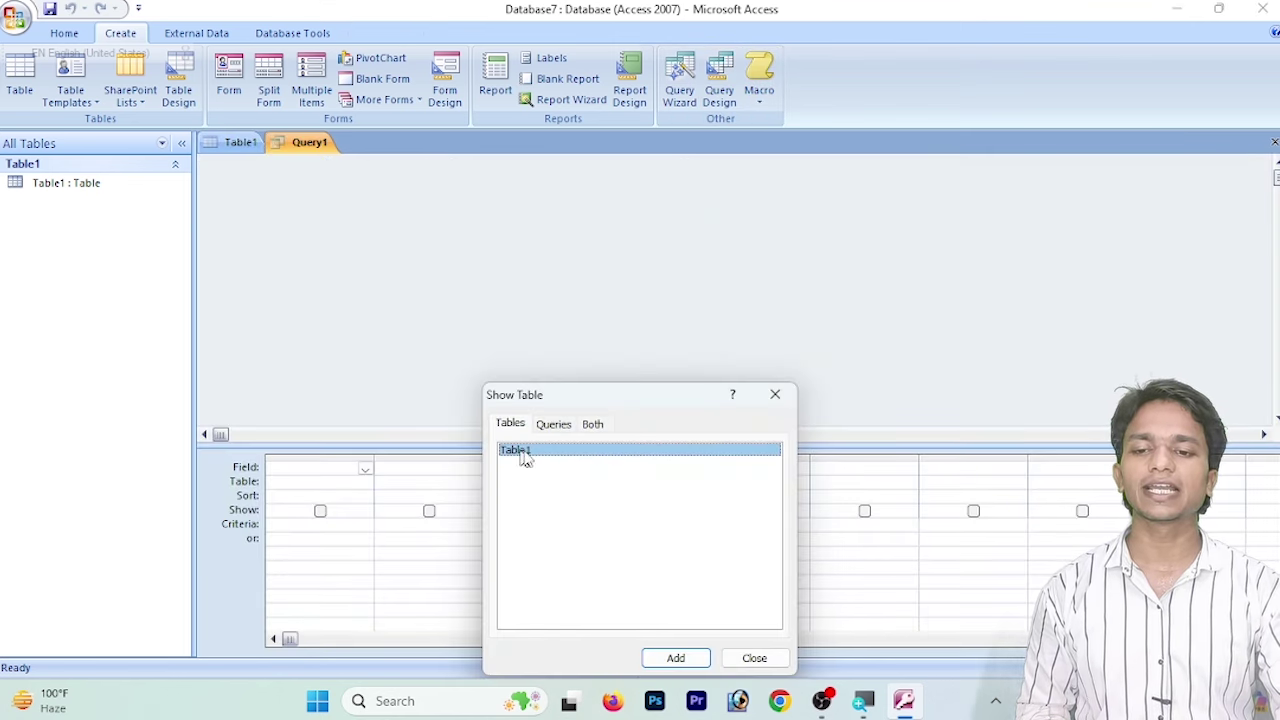
left_click(676, 659)
left_click(748, 660)
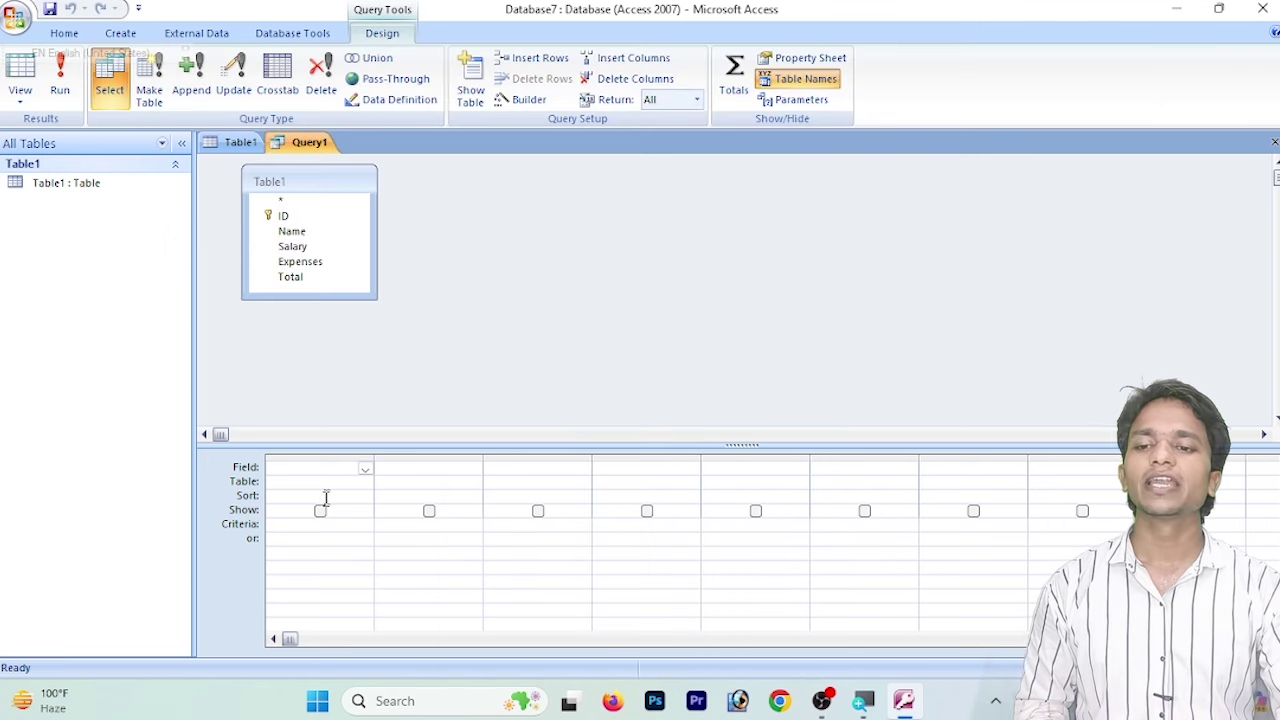
left_click(365, 470)
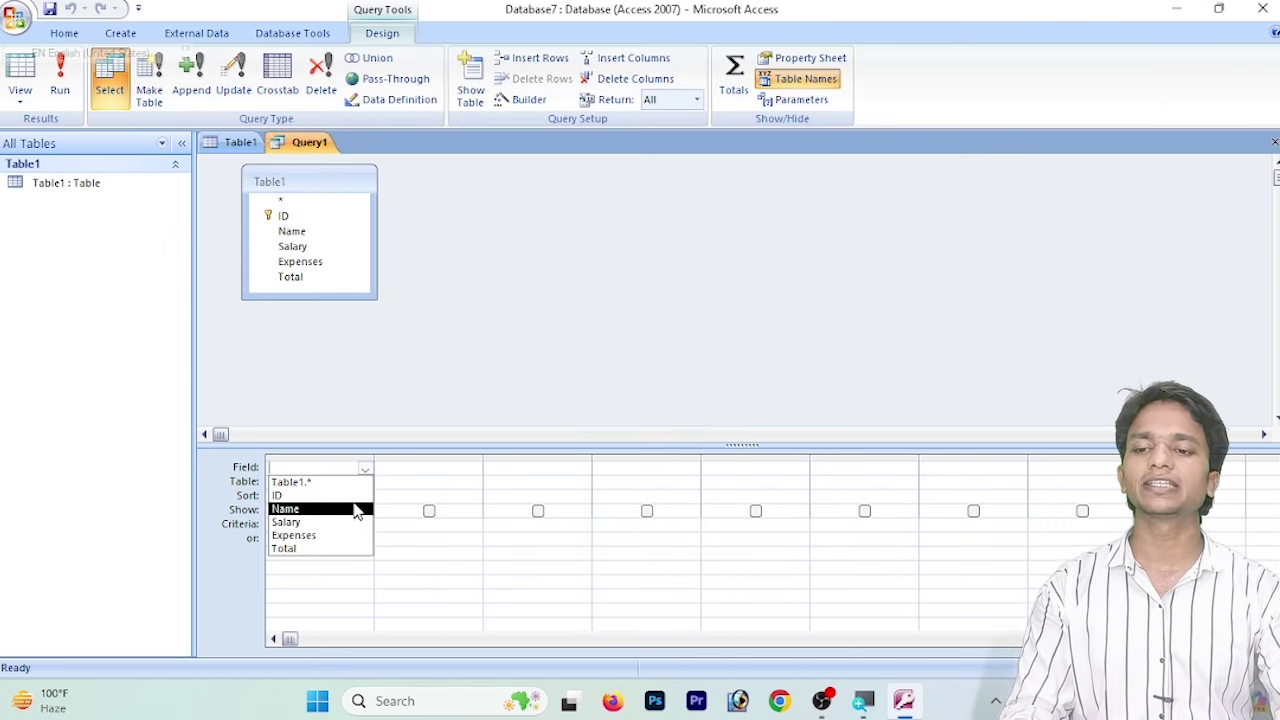
left_click(300, 495)
left_click(474, 469)
left_click(474, 469)
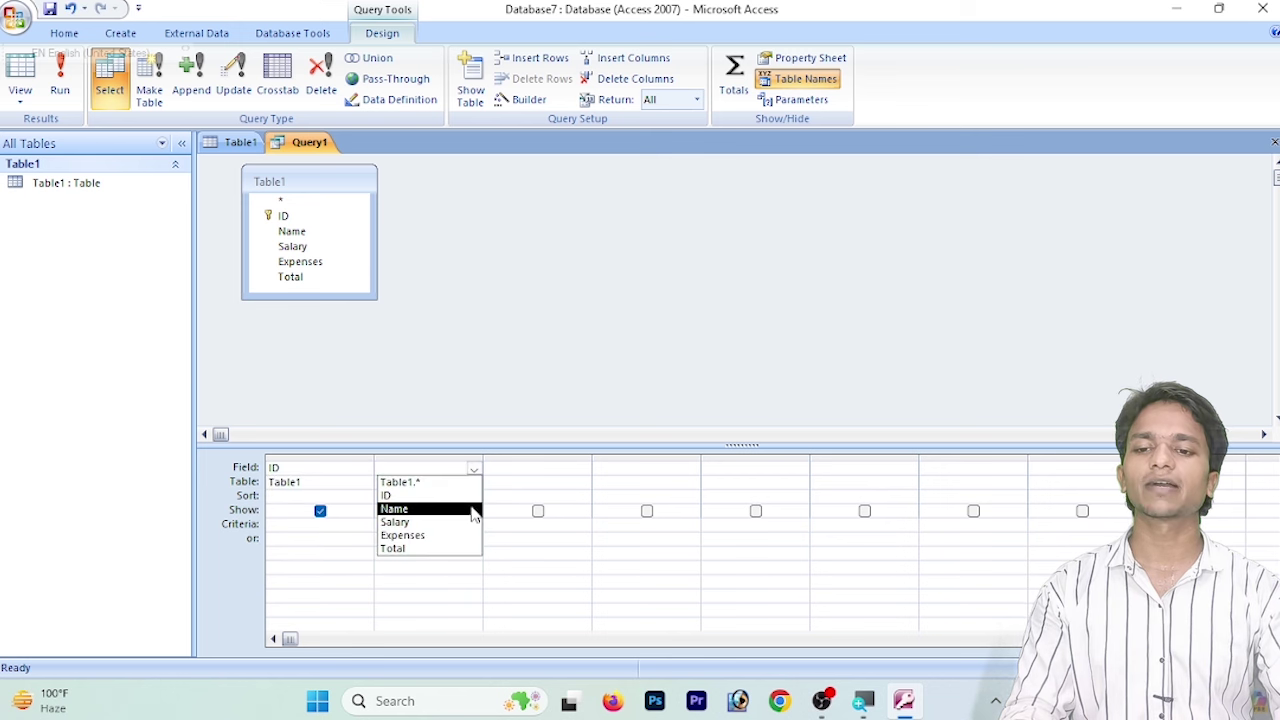
left_click(430, 508)
- Add Salary, Expenses and Total columns, then start typing =[Salary]-[Expenses] in the fifth
left_click(582, 469)
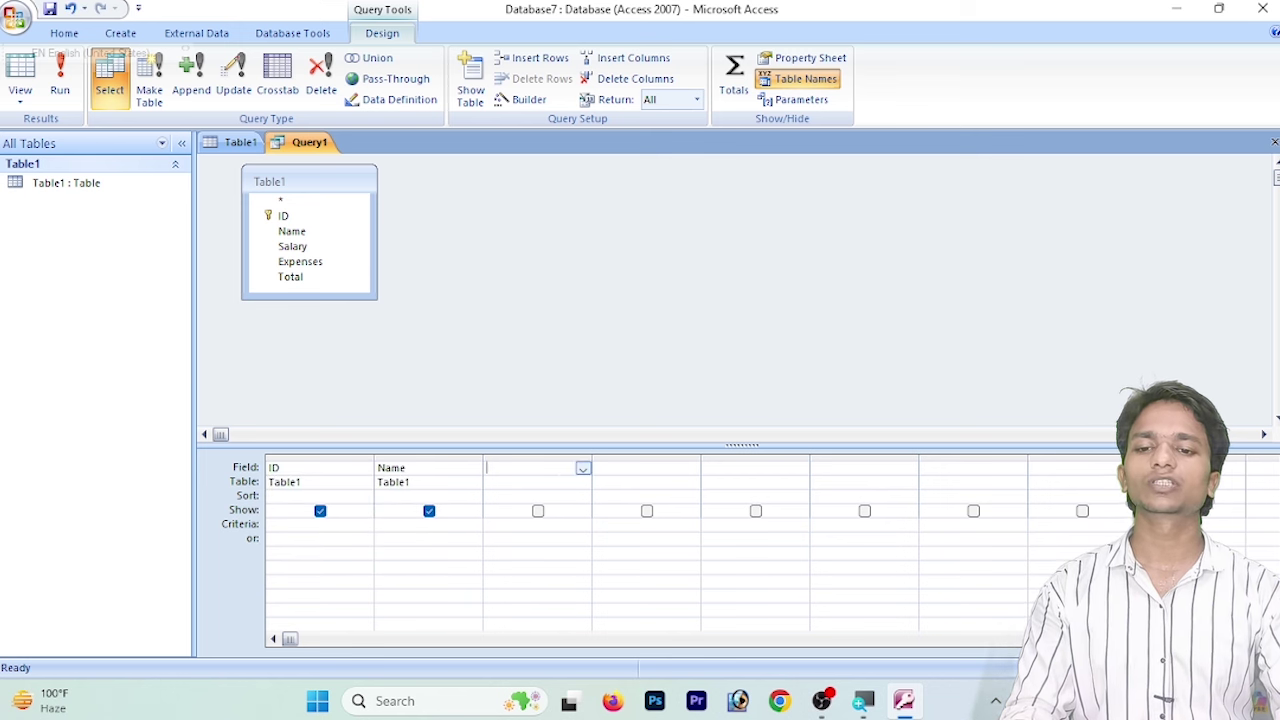
left_click(582, 470)
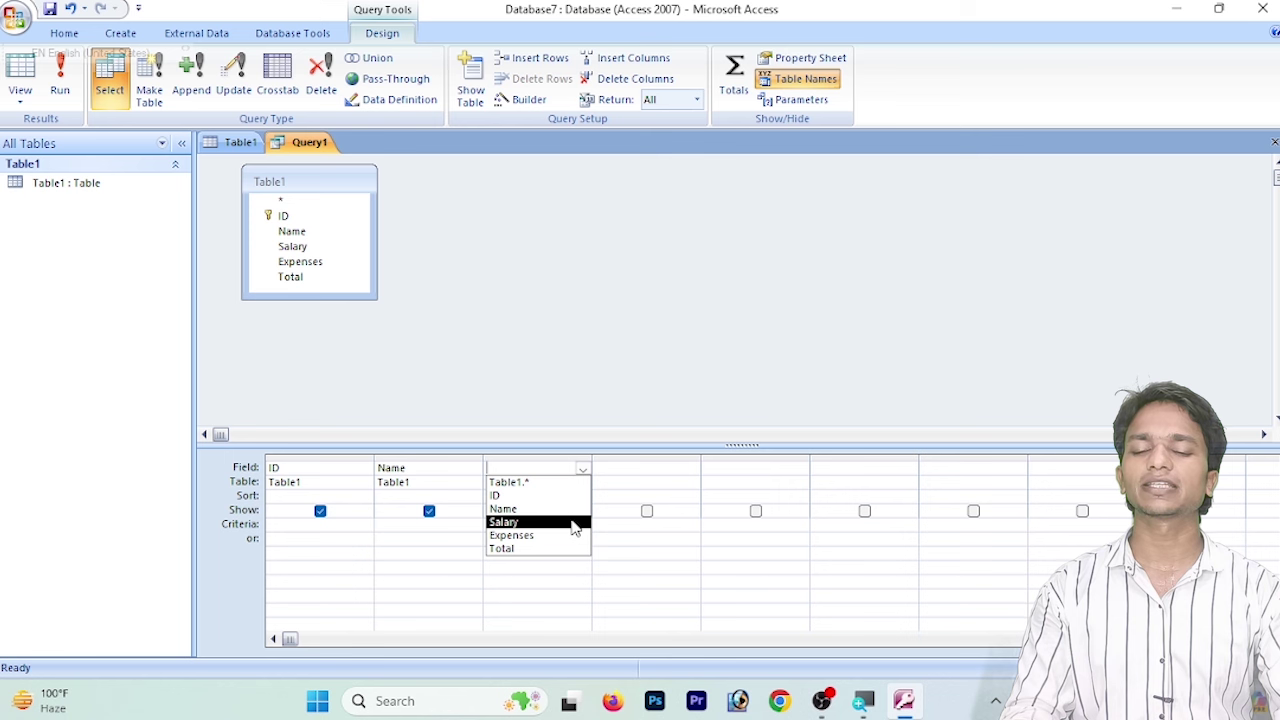
left_click(575, 522)
left_click(691, 469)
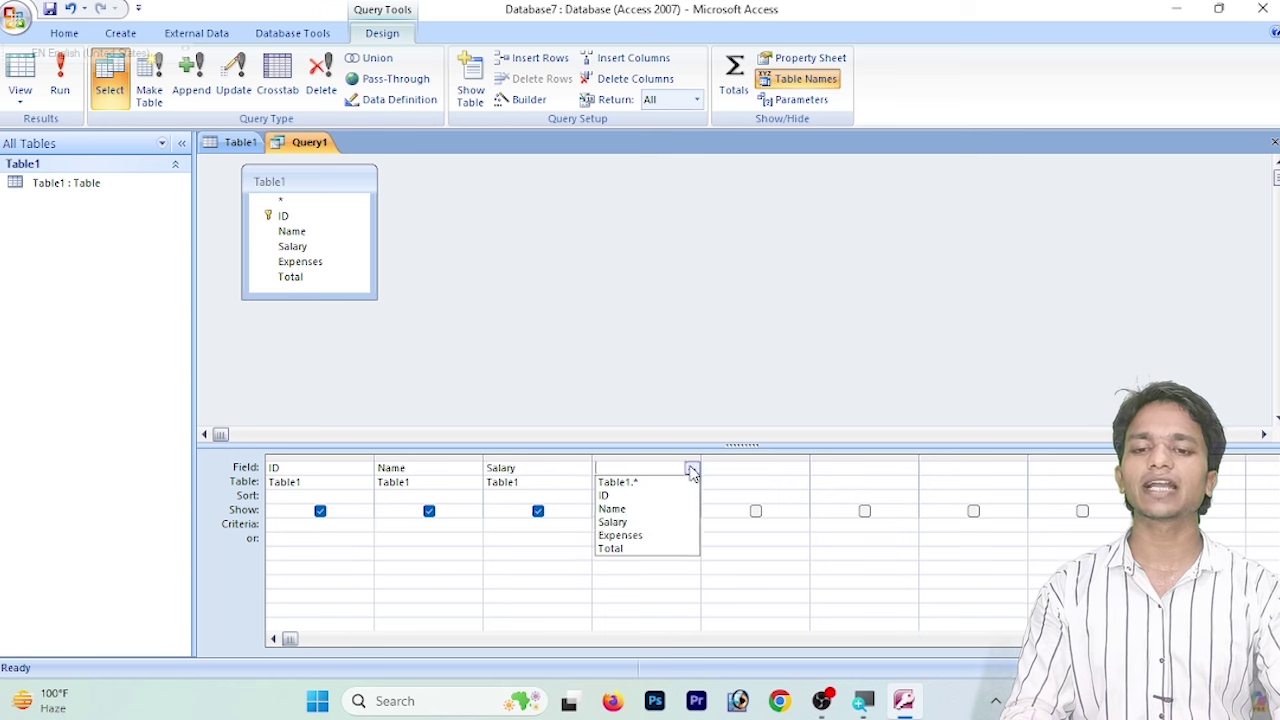
left_click(662, 538)
left_click(750, 468)
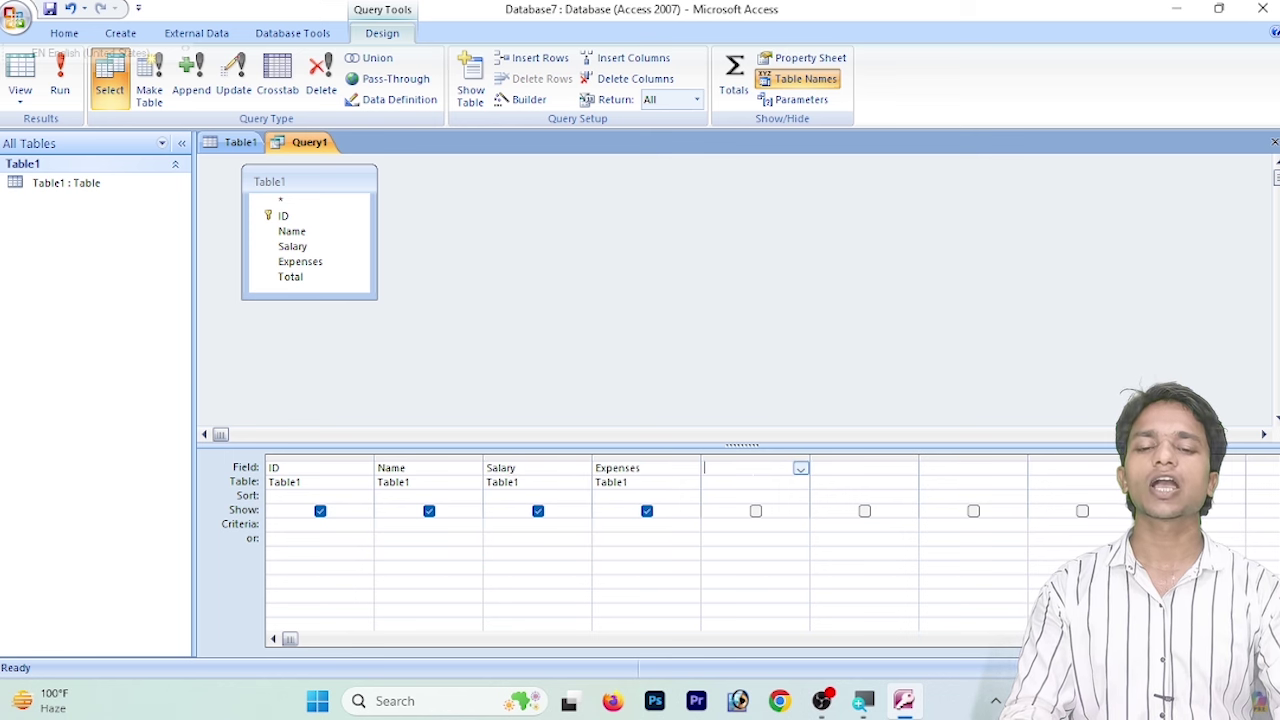
left_click(800, 470)
left_click(725, 549)
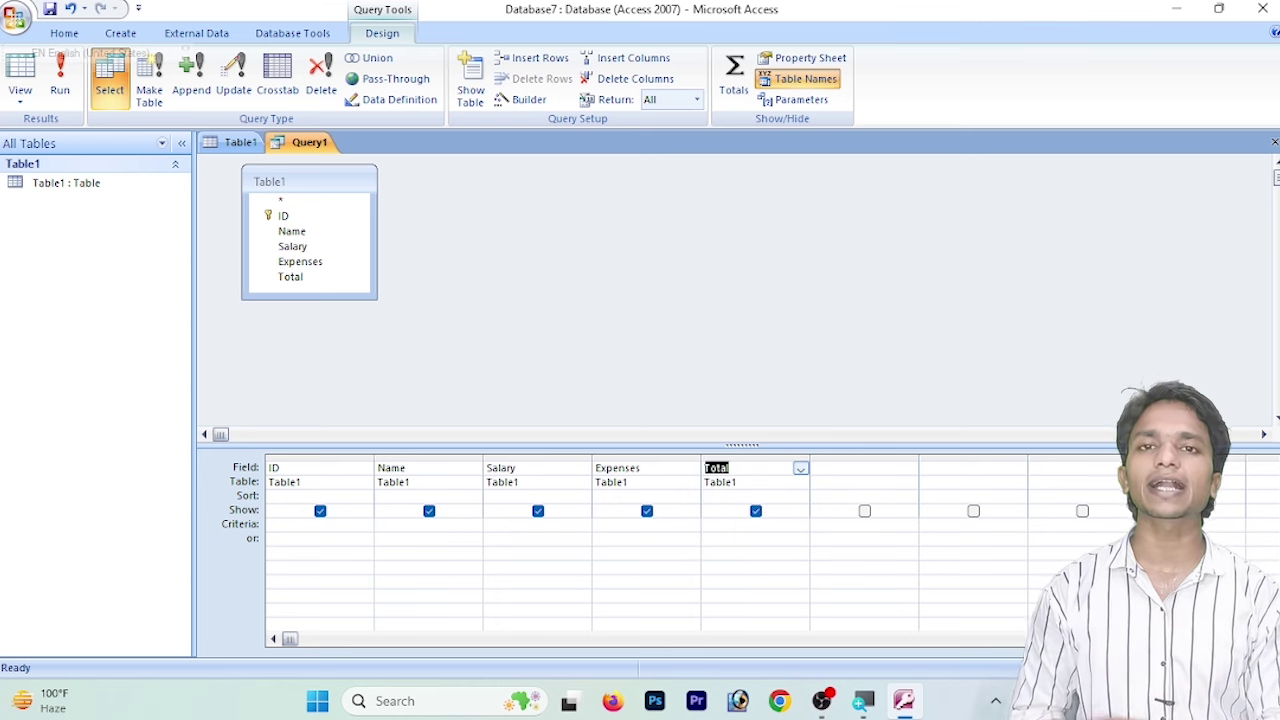
type("=")
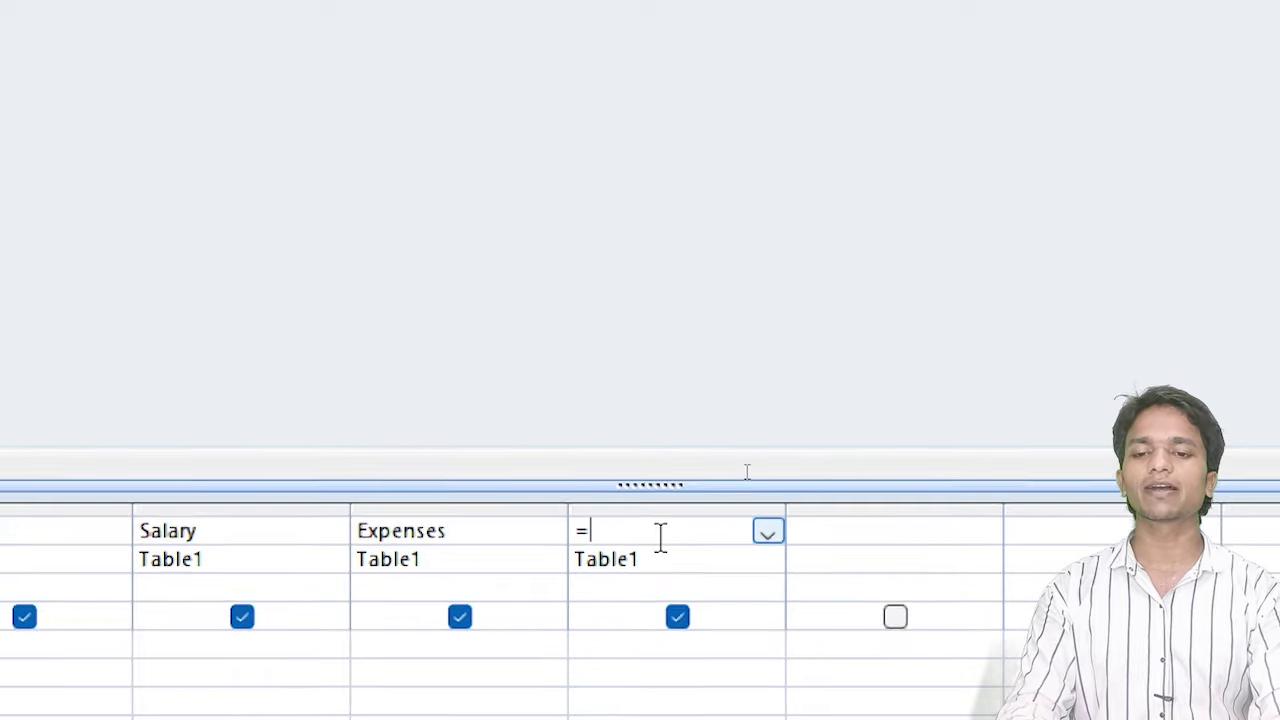
type("[")
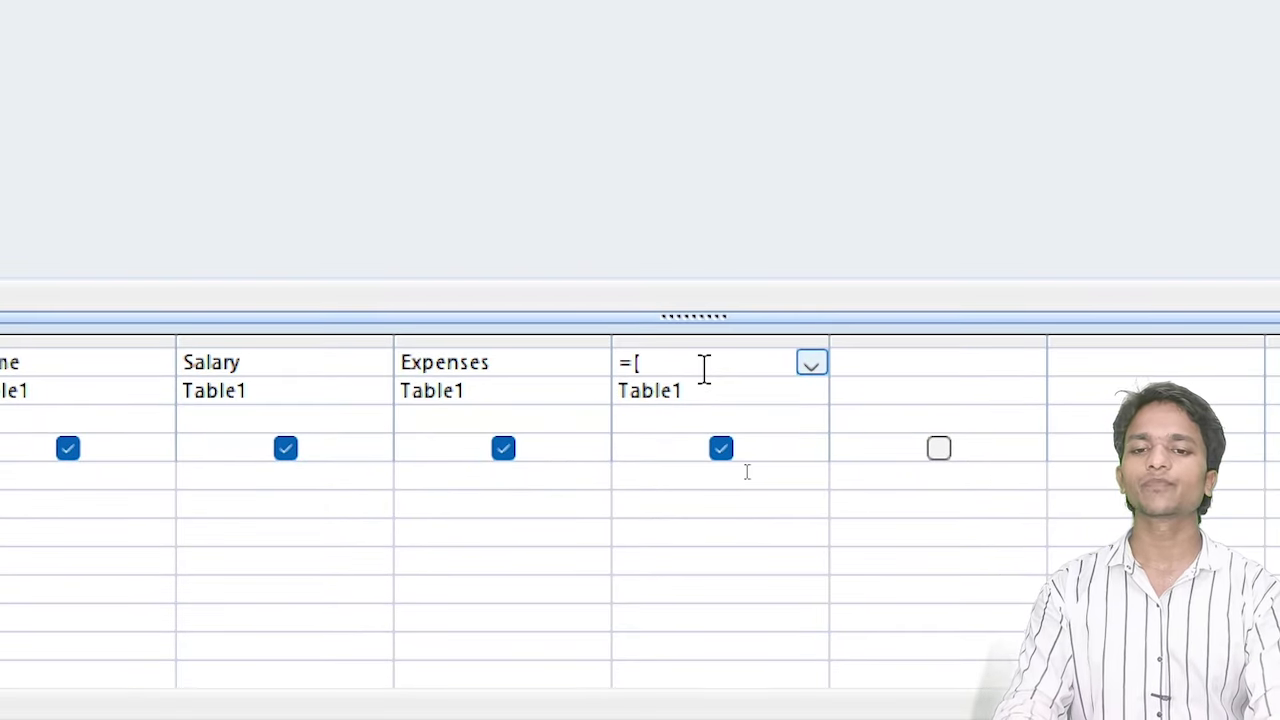
type("Sal")
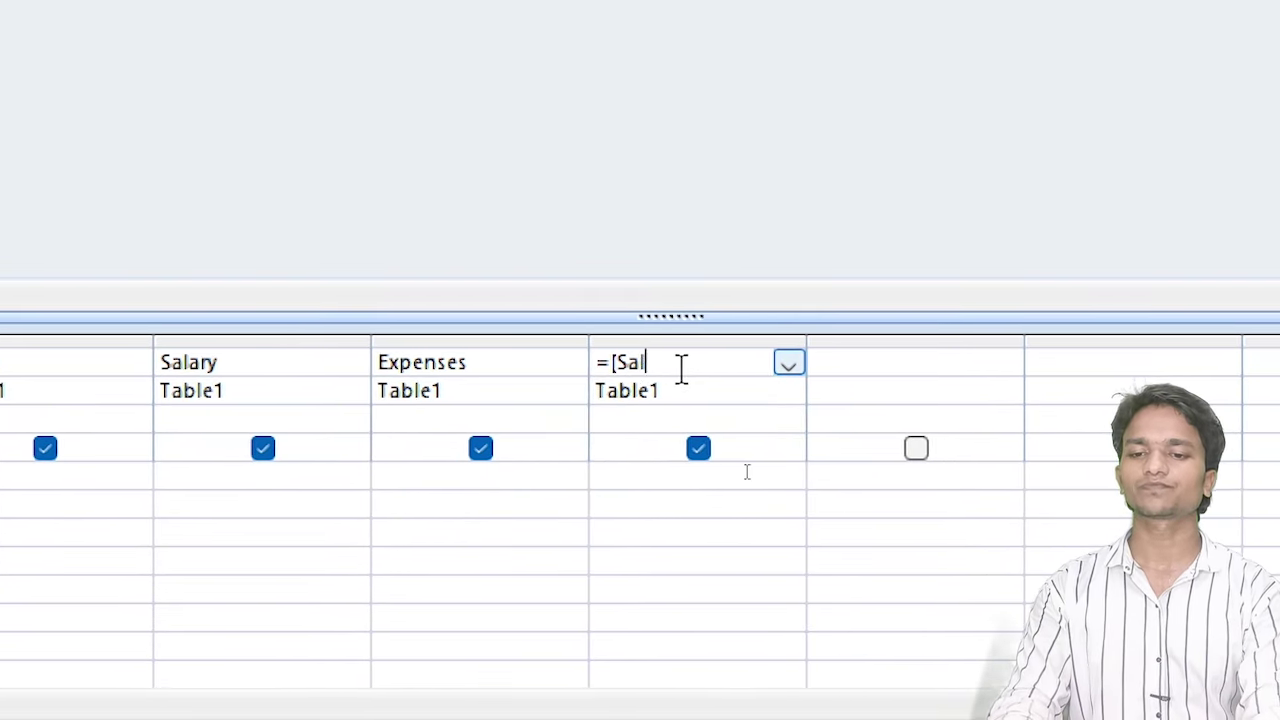
type("ary")
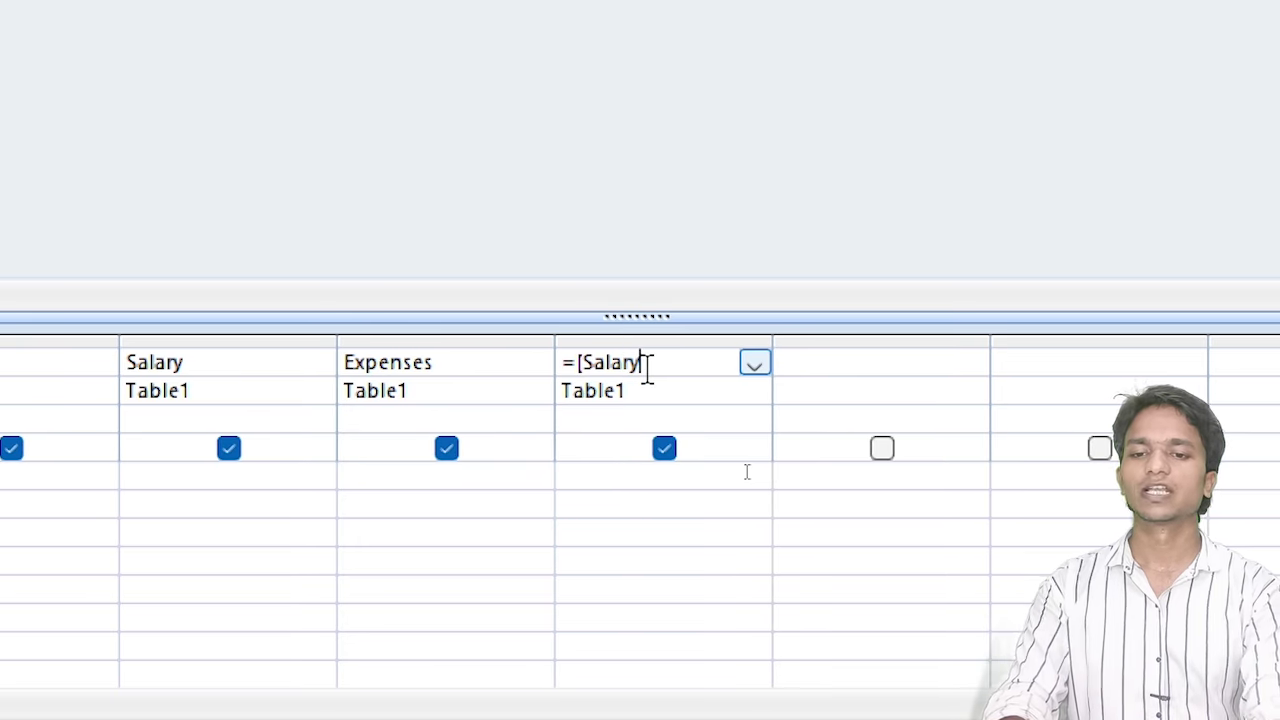
type("]")
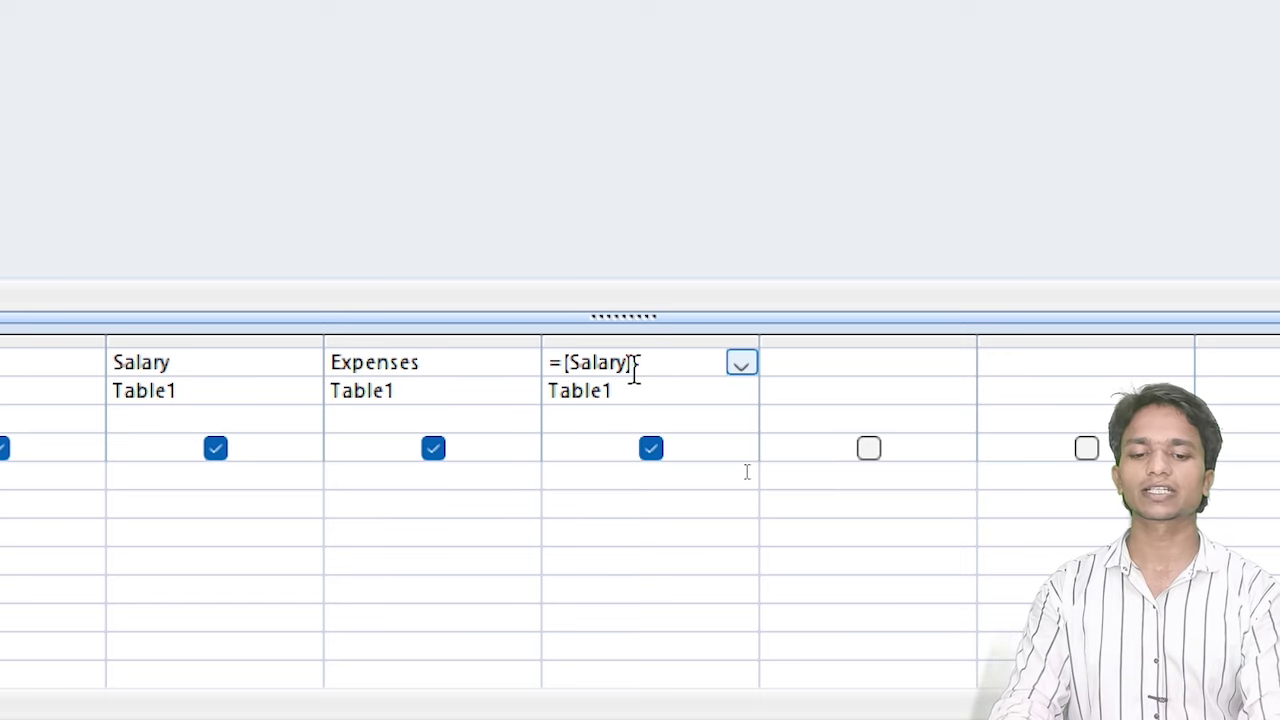
type("-")
type("[E")
type("xp")
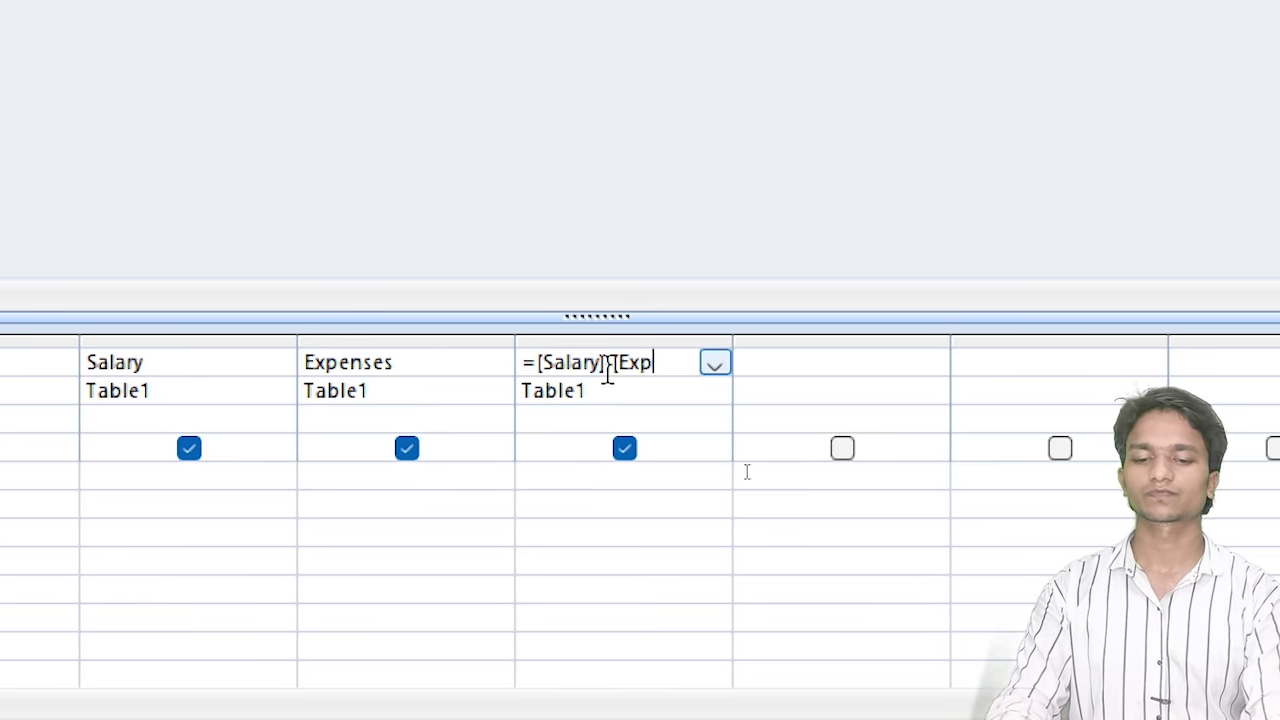
type("en")
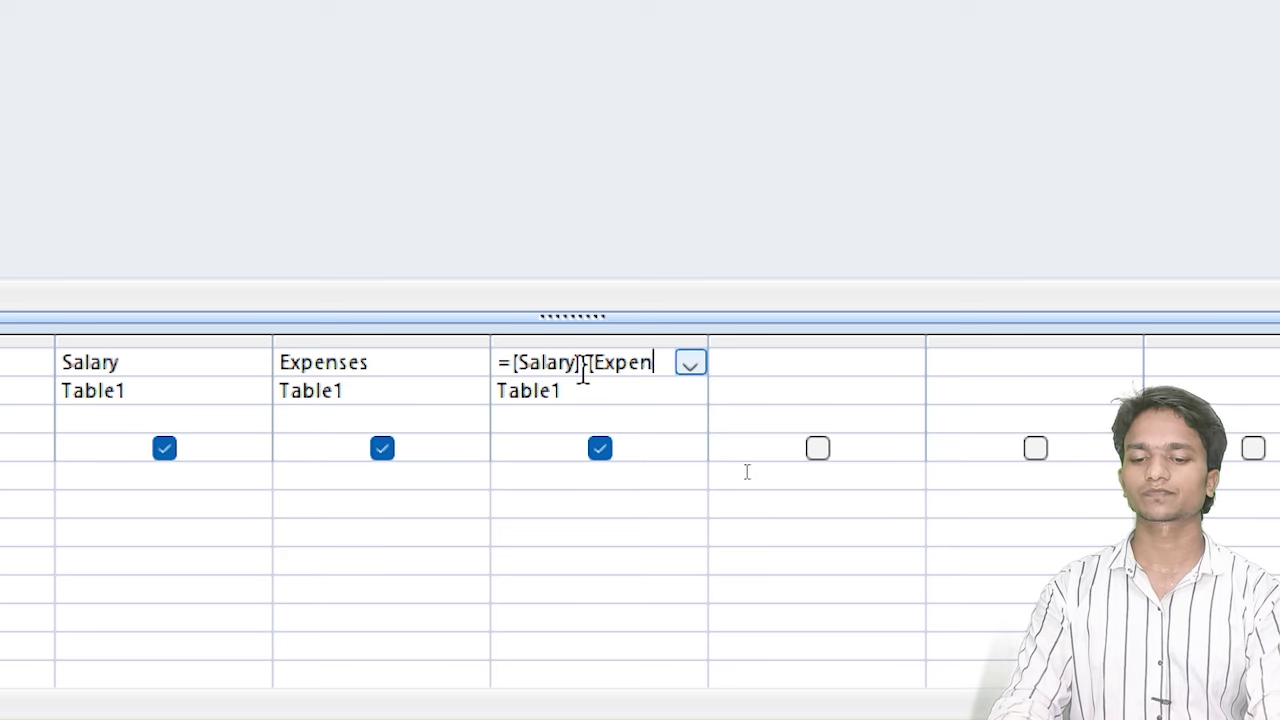
type("ses")
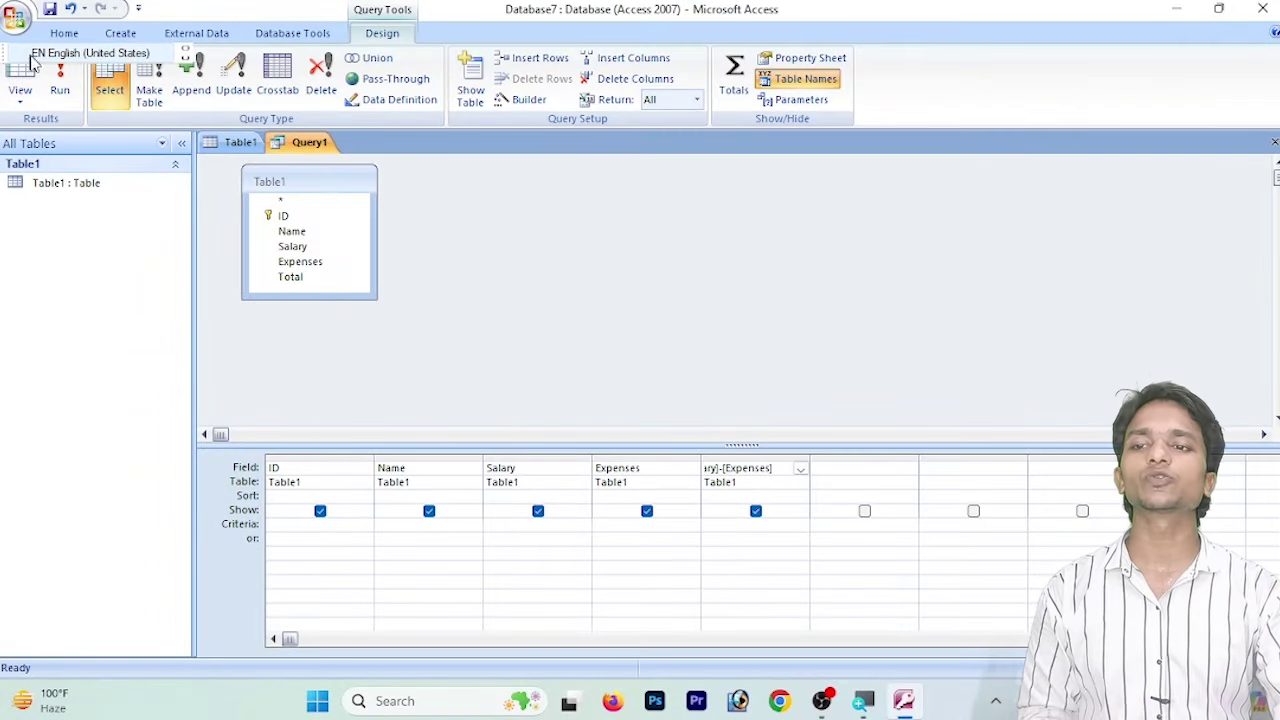
- Run Query1 with the =[Salary]-[Expenses] calculated column to see 45000, 35000 and 4500
left_click(58, 80)
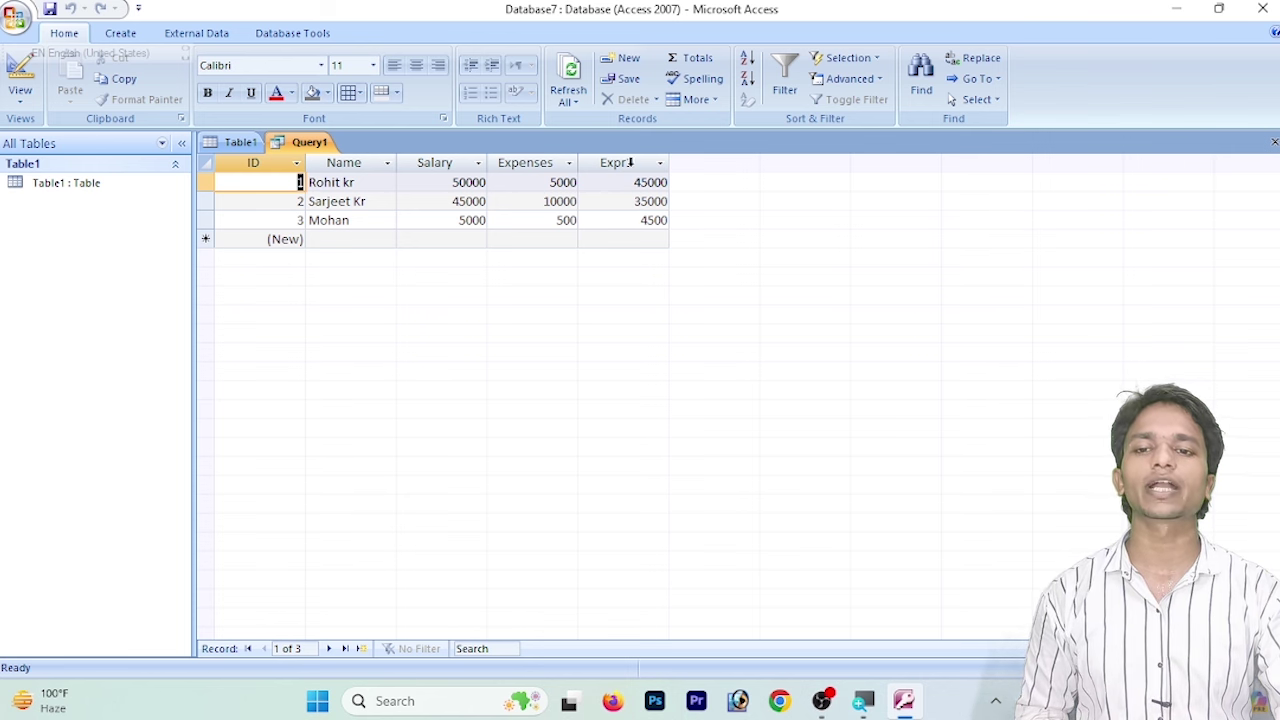
- Open the Expr1 column's sort and filter options and cancel without changes
left_click(660, 165)
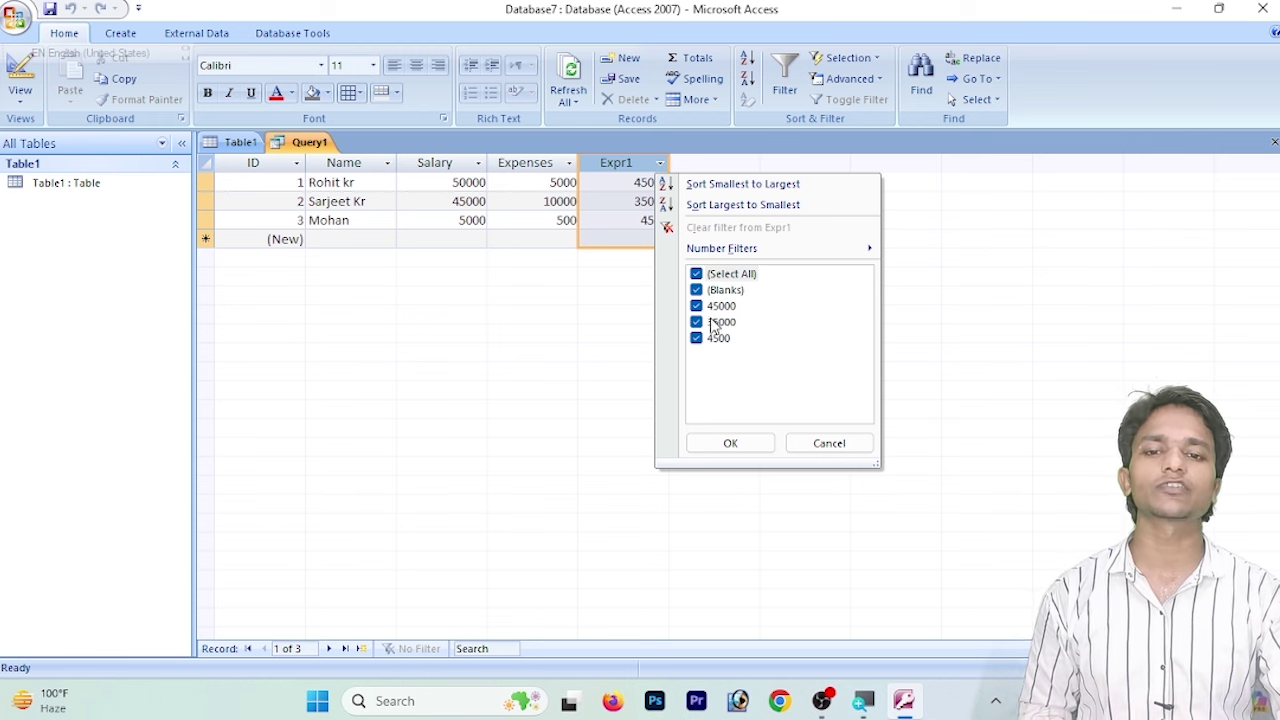
left_click(810, 445)
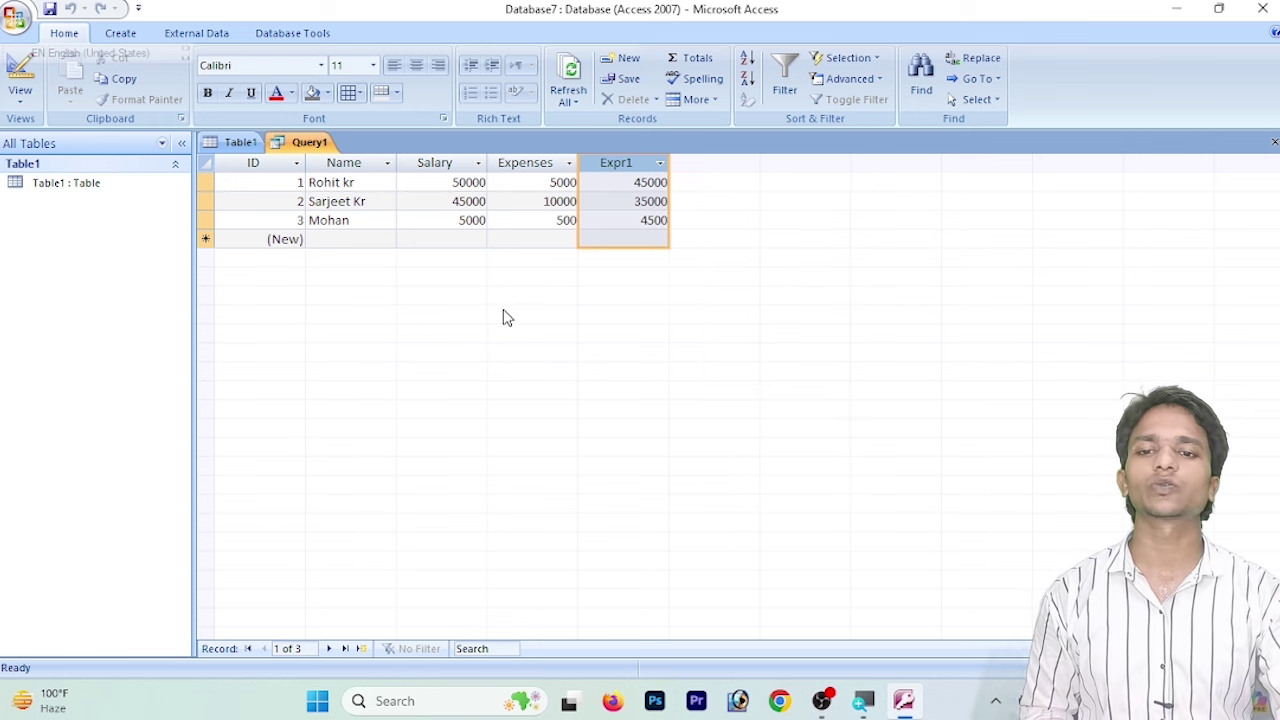